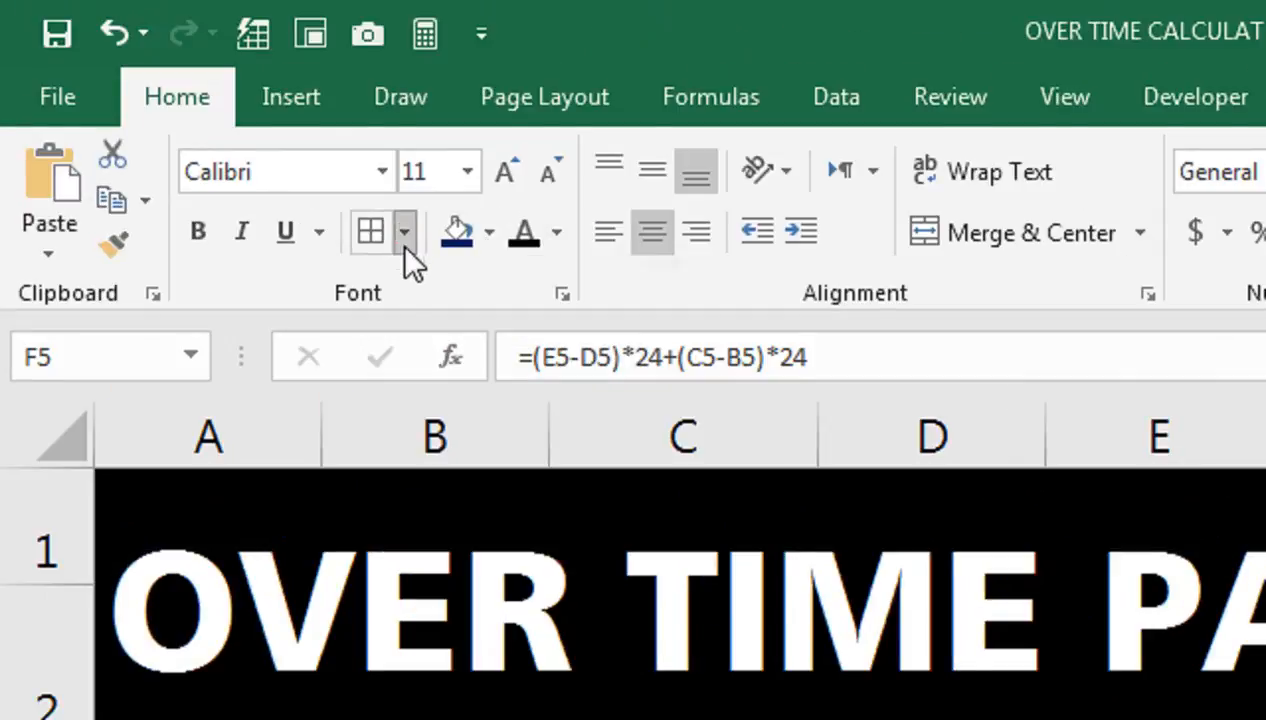
left_click(404, 232)
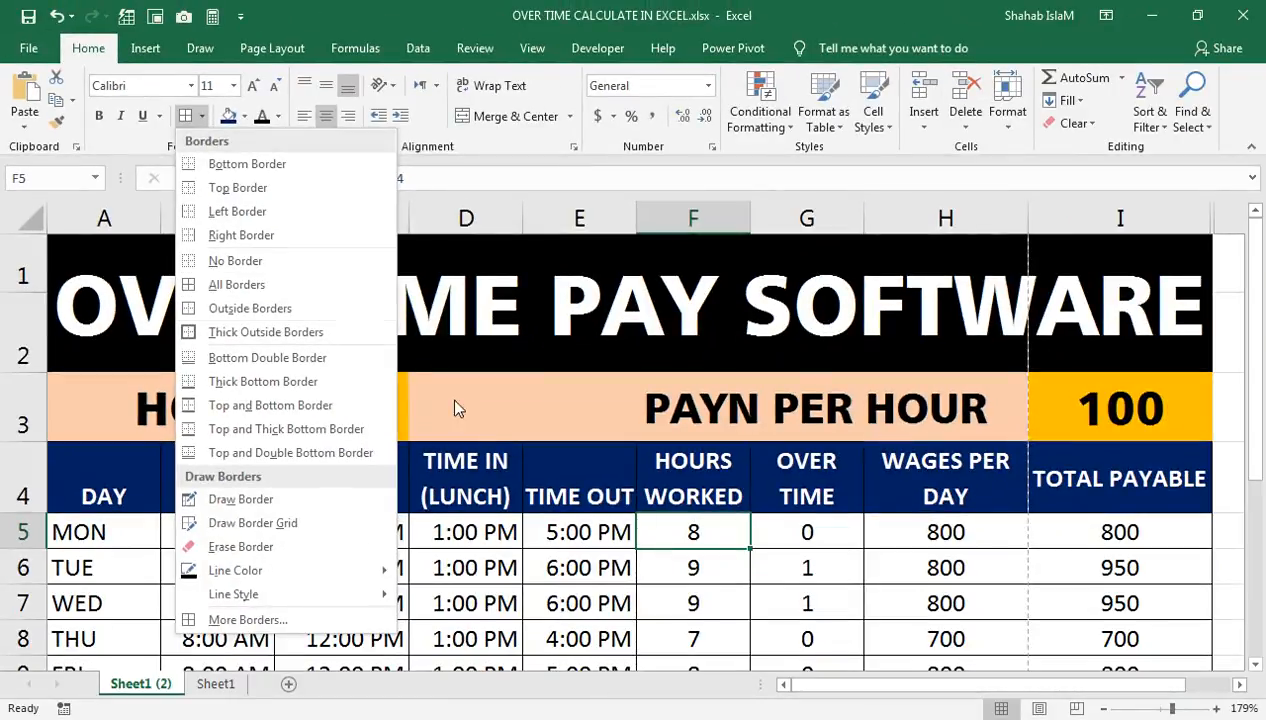
left_click(871, 610)
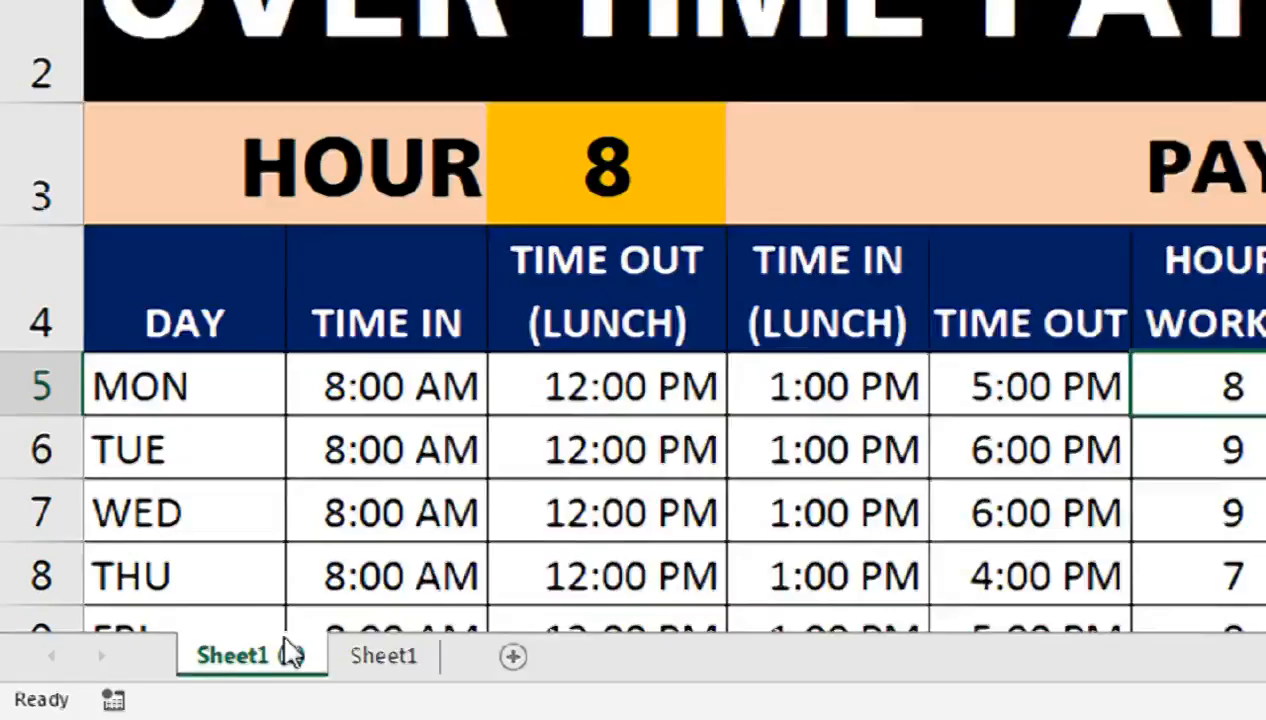
- Create a copy of the Sheet1 (2) worksheet in the same workbook, placed before Sheet1 (2)
right_click(163, 683)
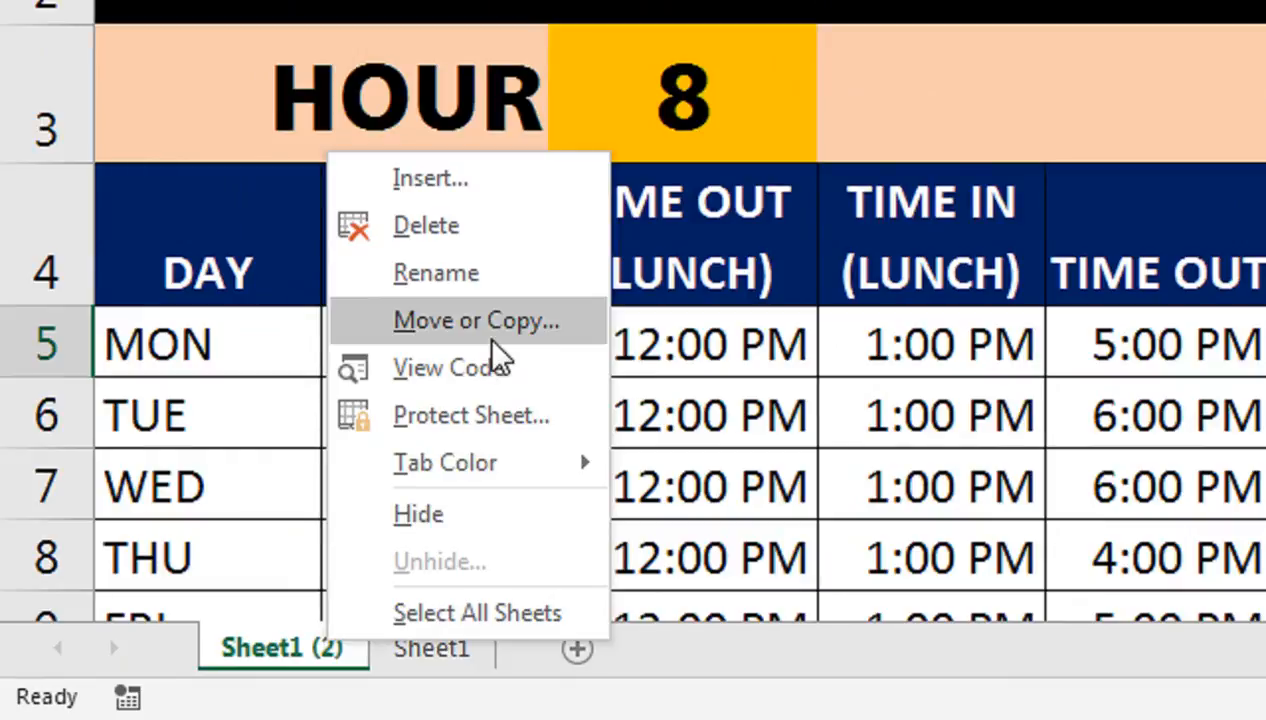
left_click(249, 519)
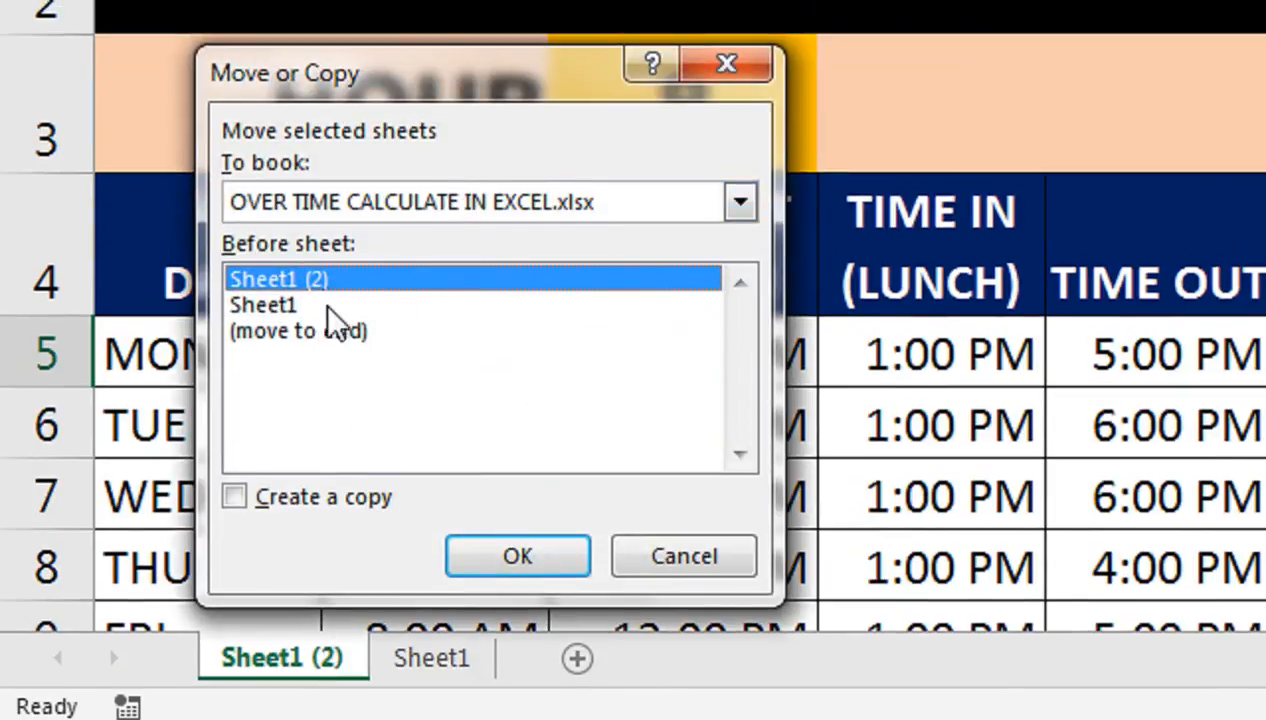
left_click(337, 496)
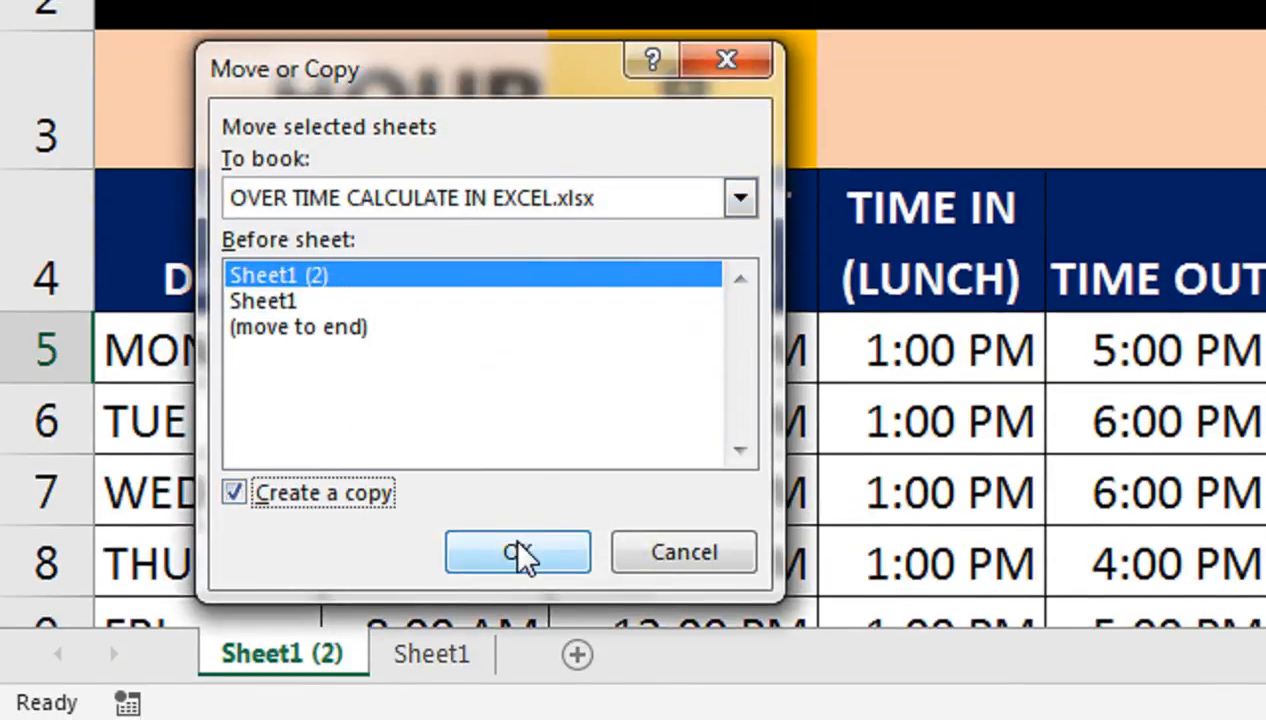
left_click(520, 556)
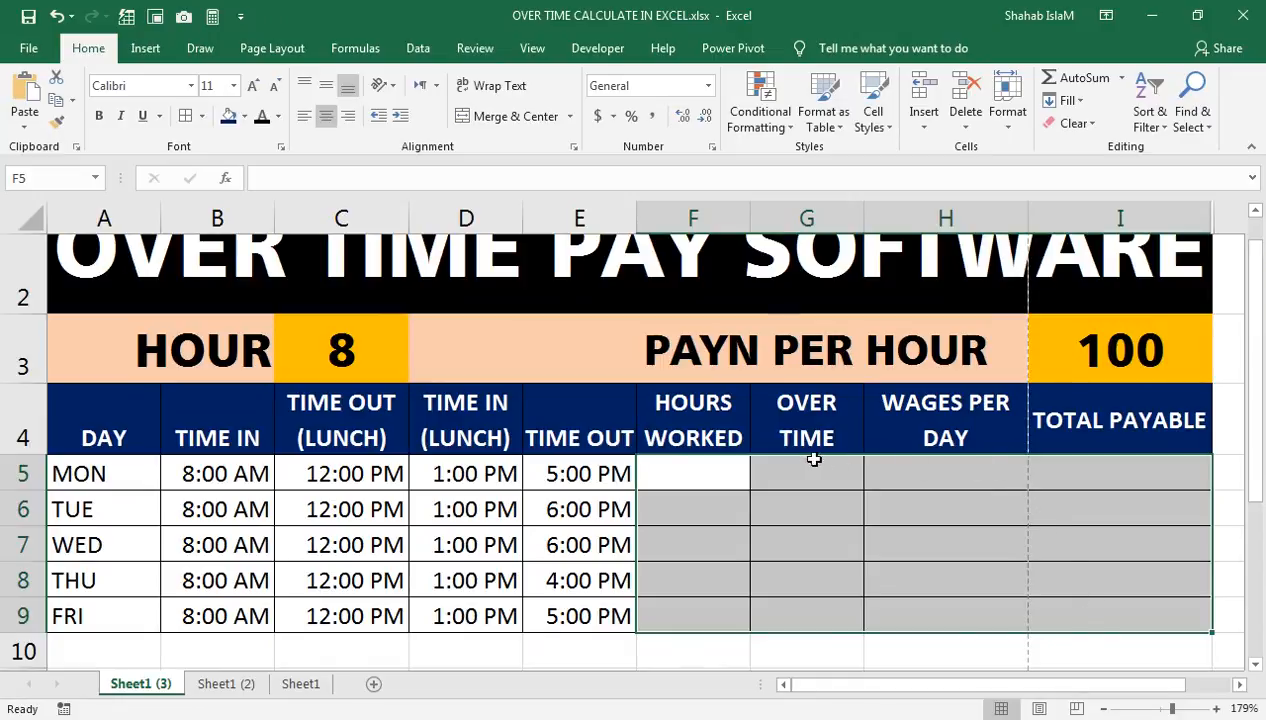
- Enter the Hours Worked formula =(E5-D5)*24+(C5-B5)*24 for Monday in cell F5
left_click(704, 462)
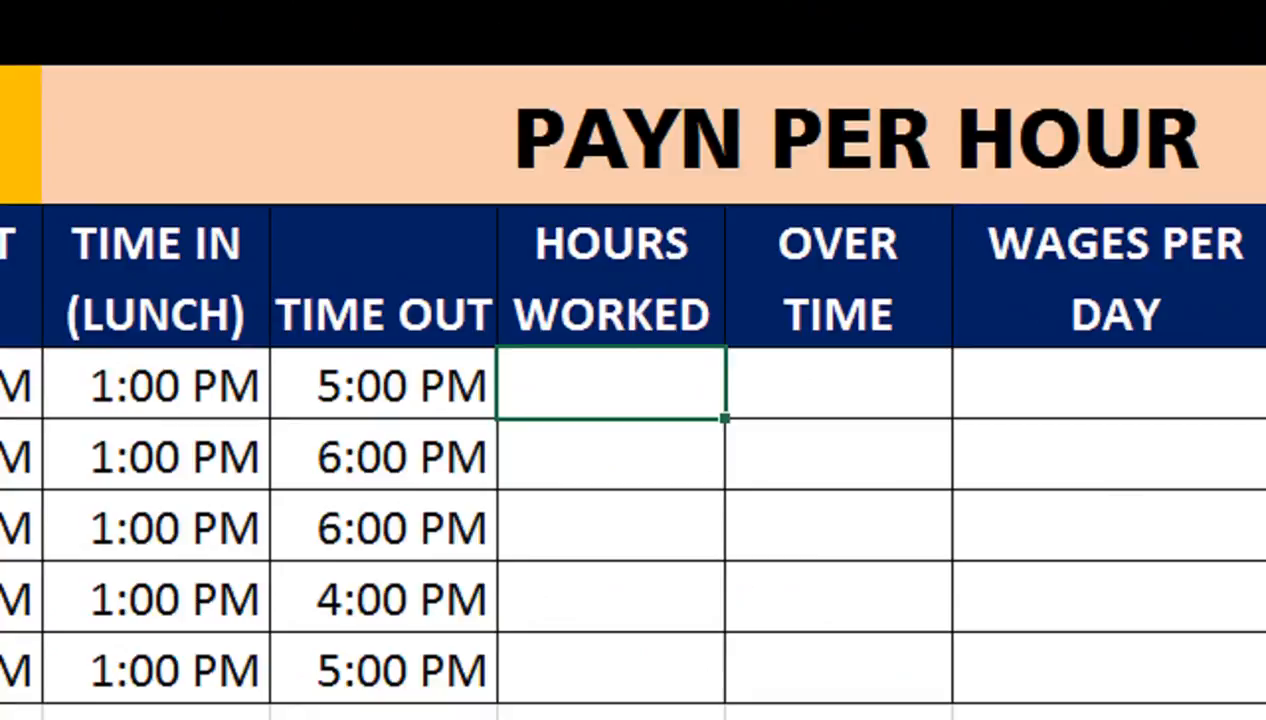
type("=(")
key("Left")
type("-")
key("Left")
key("Left")
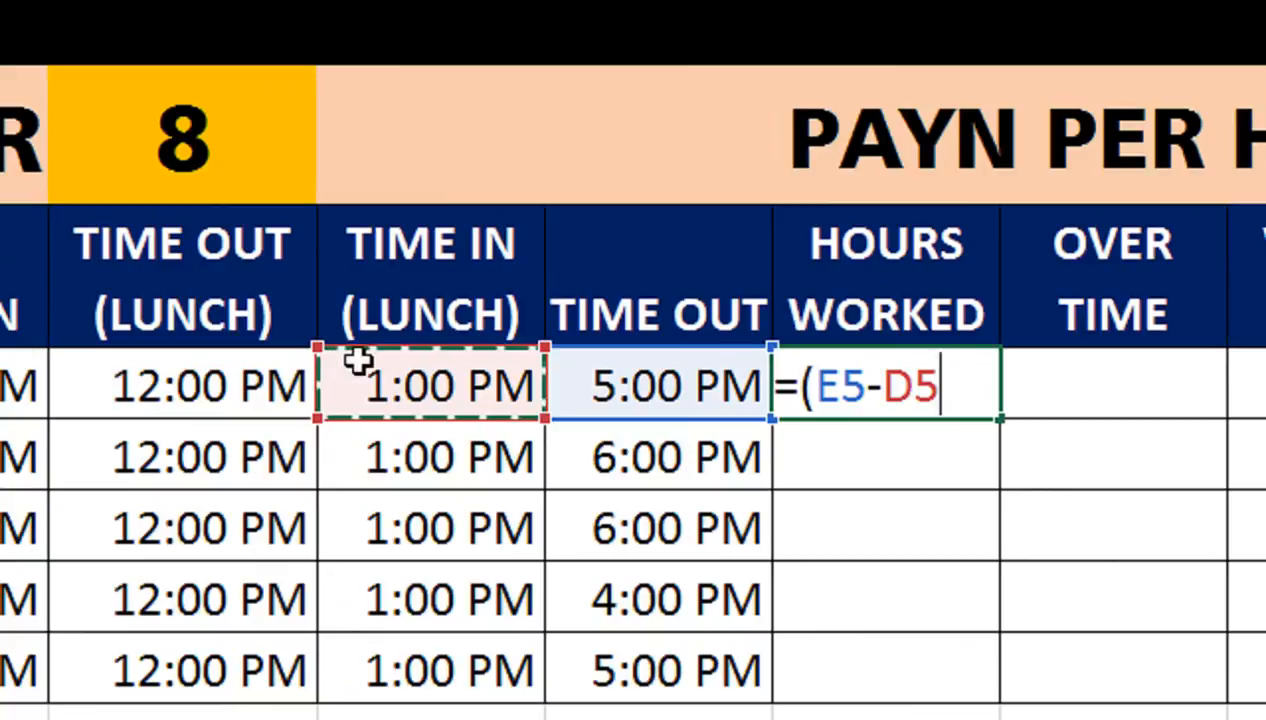
type(")")
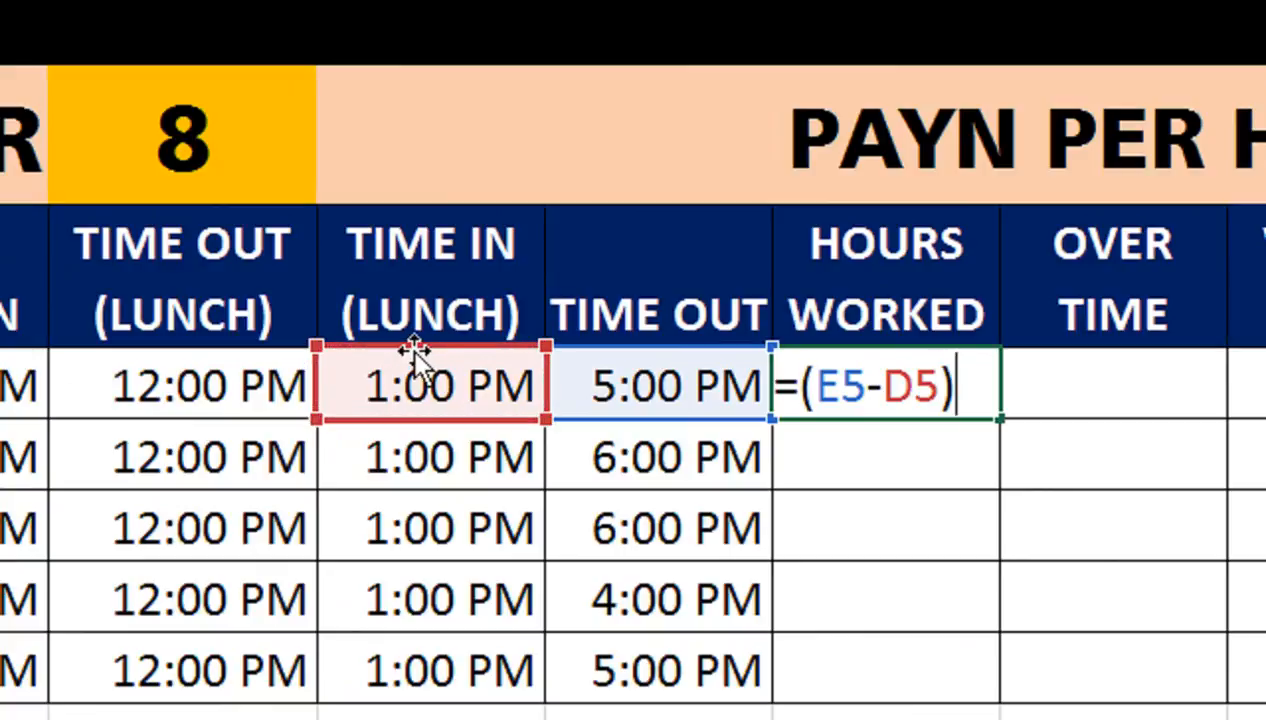
type("*2")
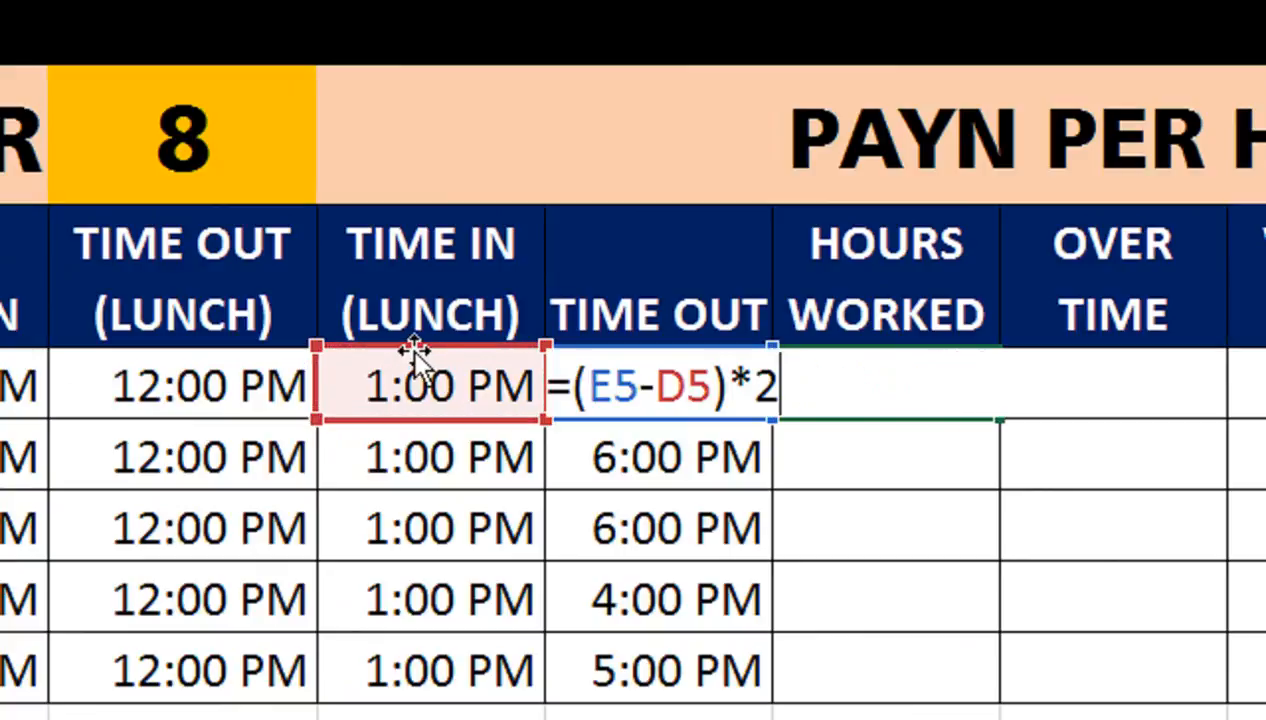
type("4+")
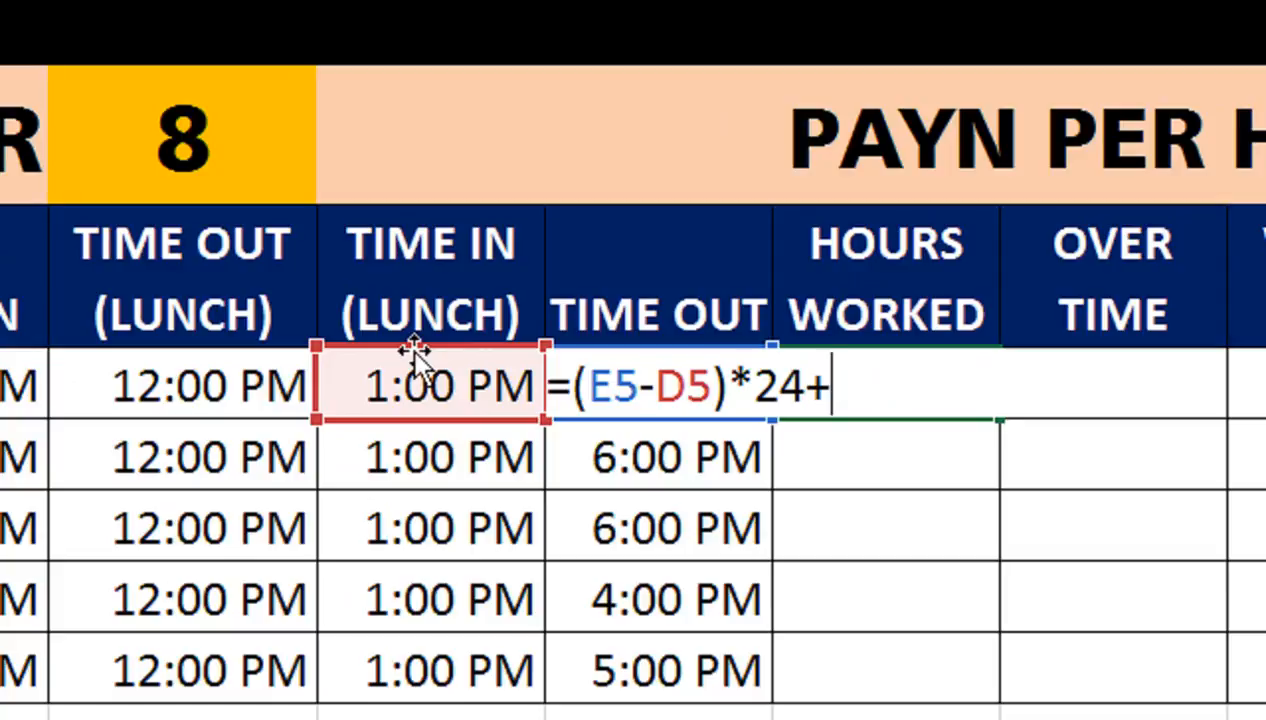
type("(")
left_click(231, 382)
type("-")
key("Left")
key("Left")
key("Left")
key("Left")
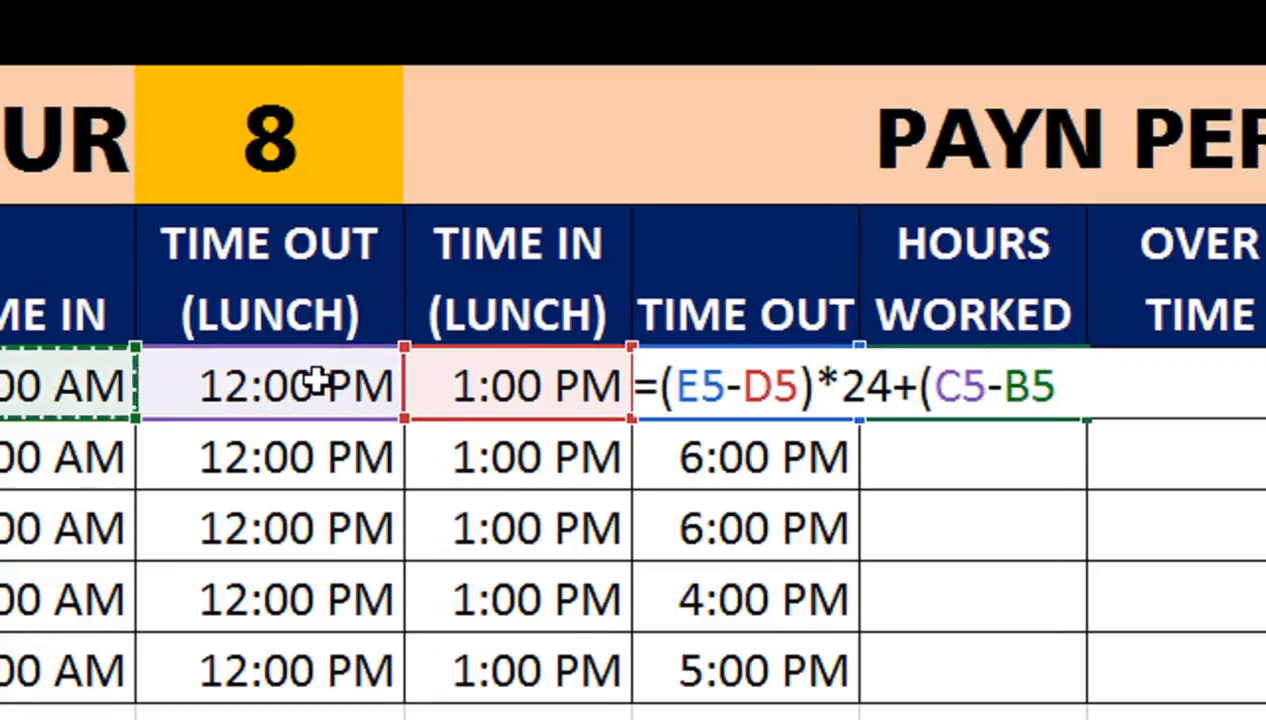
type(")*24")
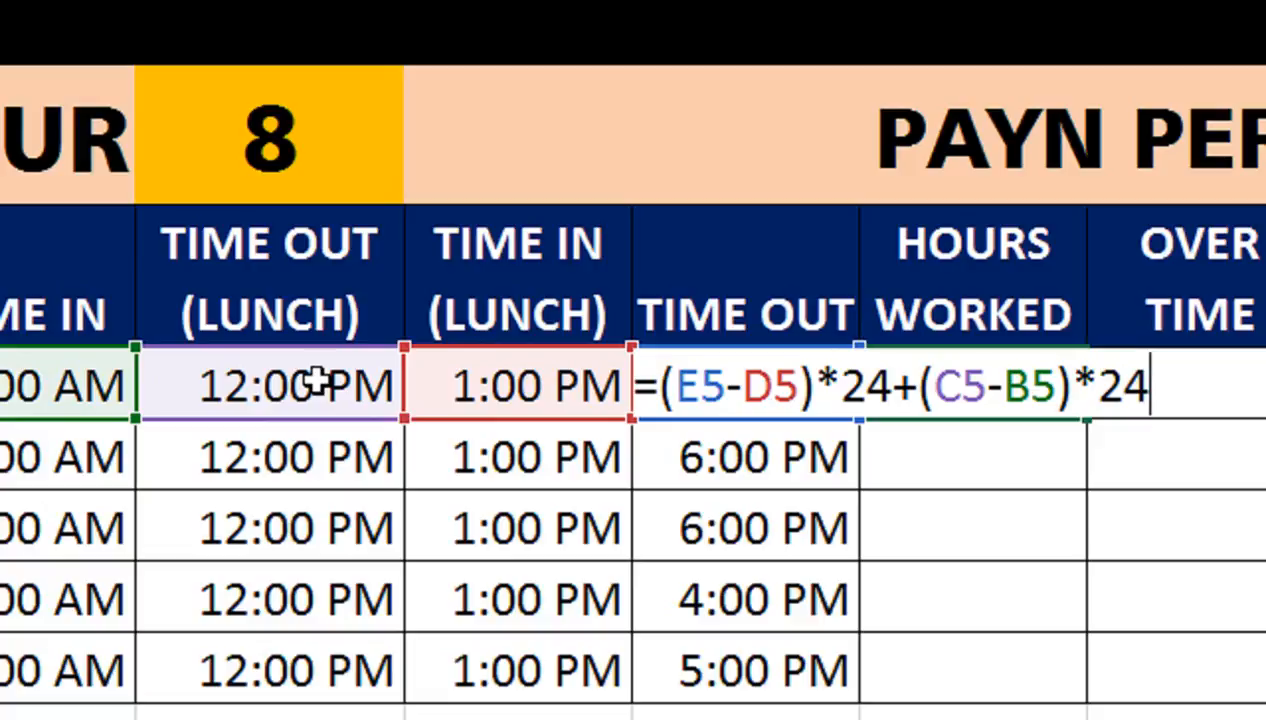
key("Return")
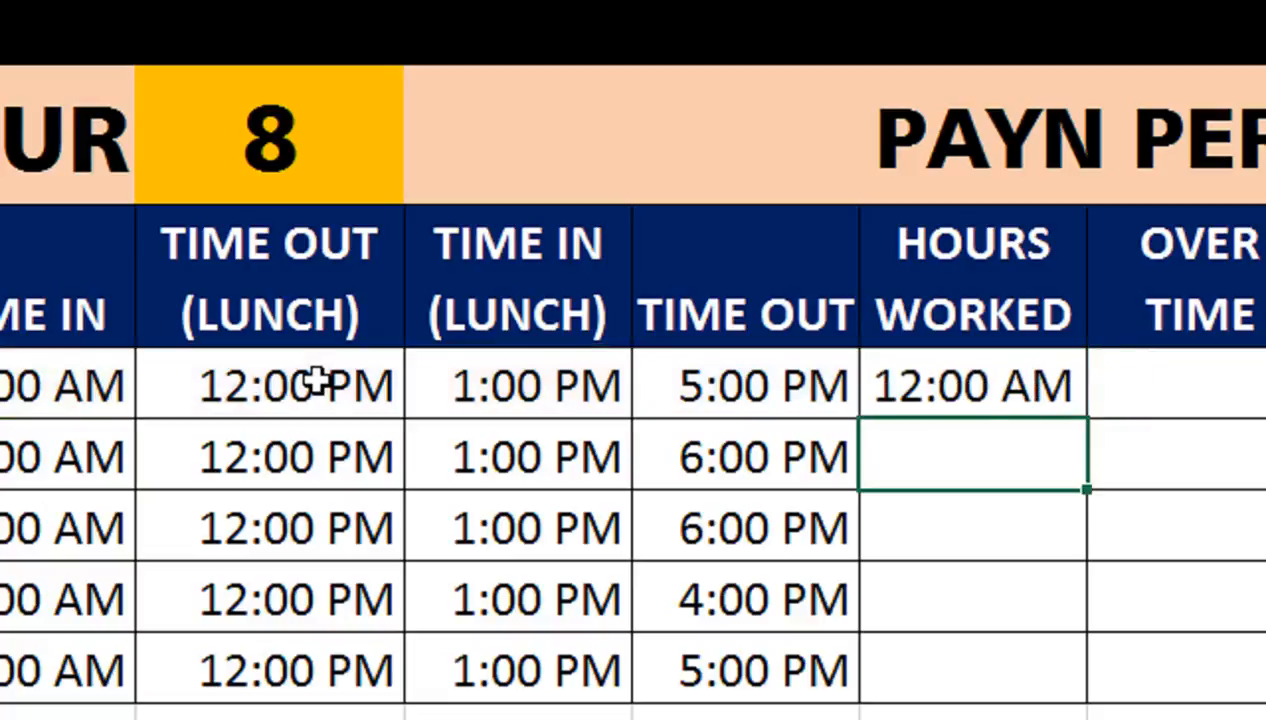
- Set the number format of F5 to General and fill its formula down the Hours Worked column to Friday
left_click(927, 381)
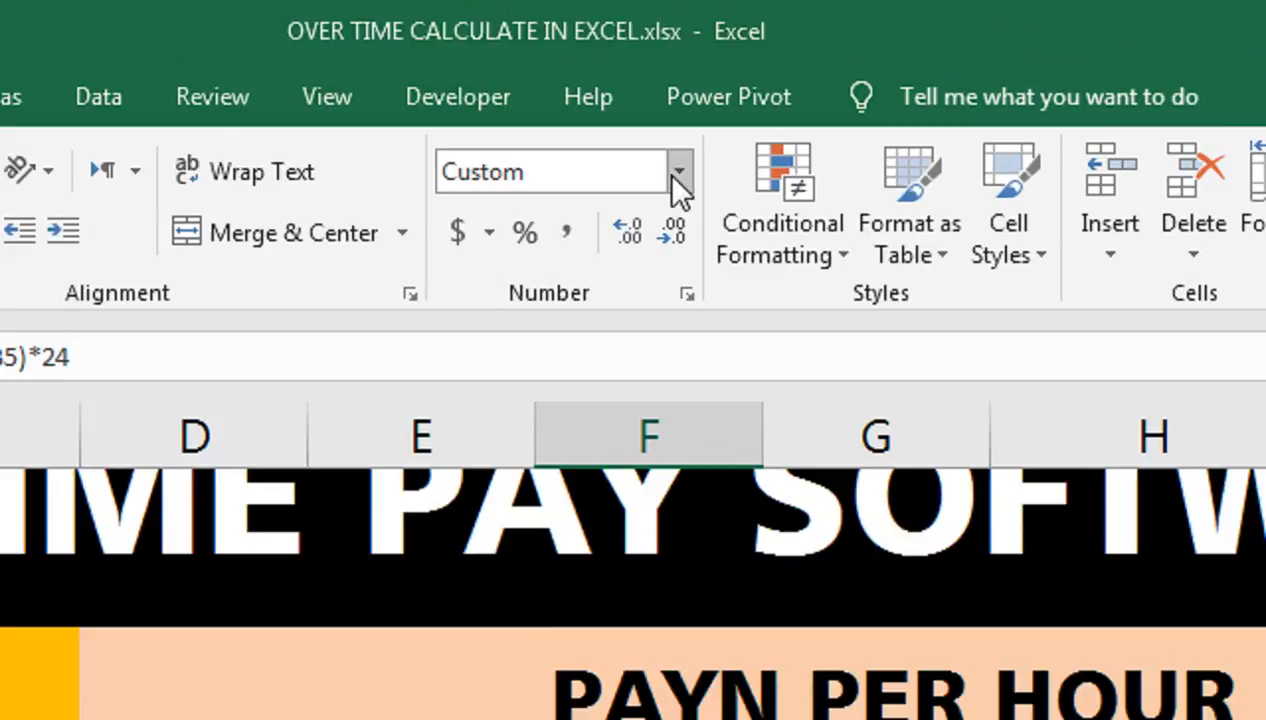
left_click(727, 84)
left_click(672, 240)
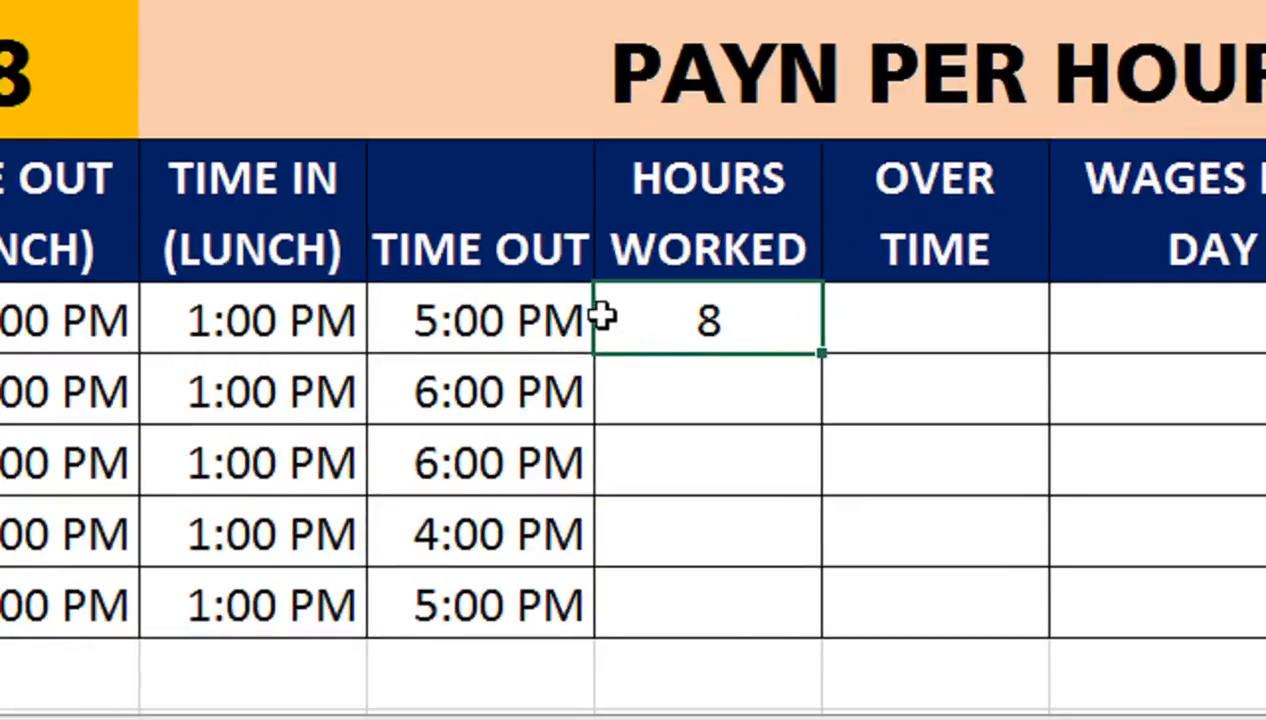
left_click_drag(820, 351, 740, 605)
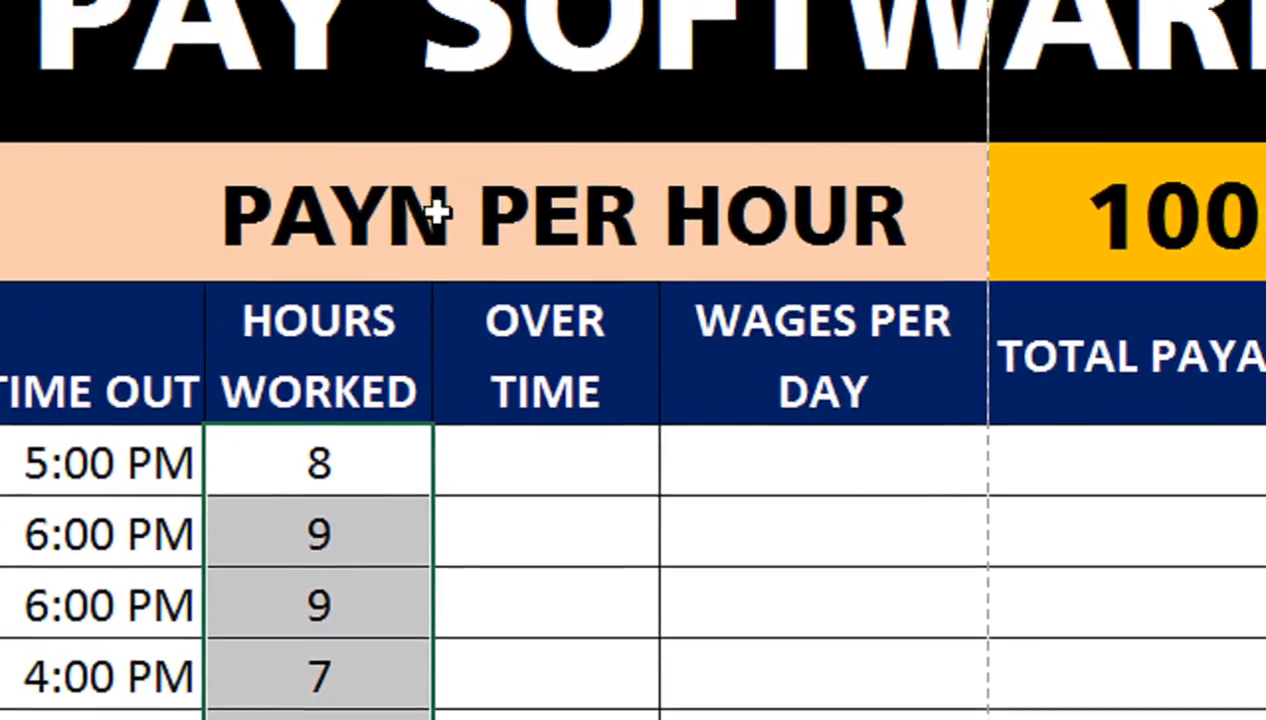
- Correct the PAYN PER HOUR label in row 3 to PAY PER HOUR
left_click(432, 212)
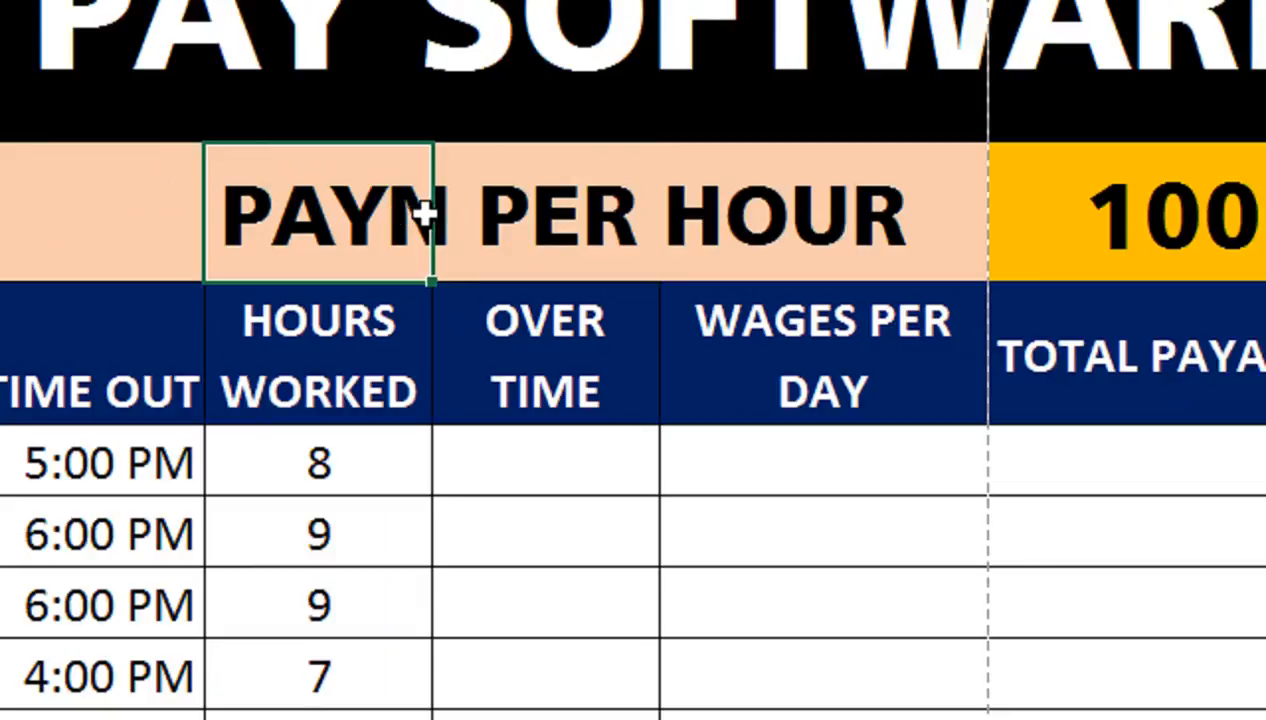
key("F2")
left_click(444, 212)
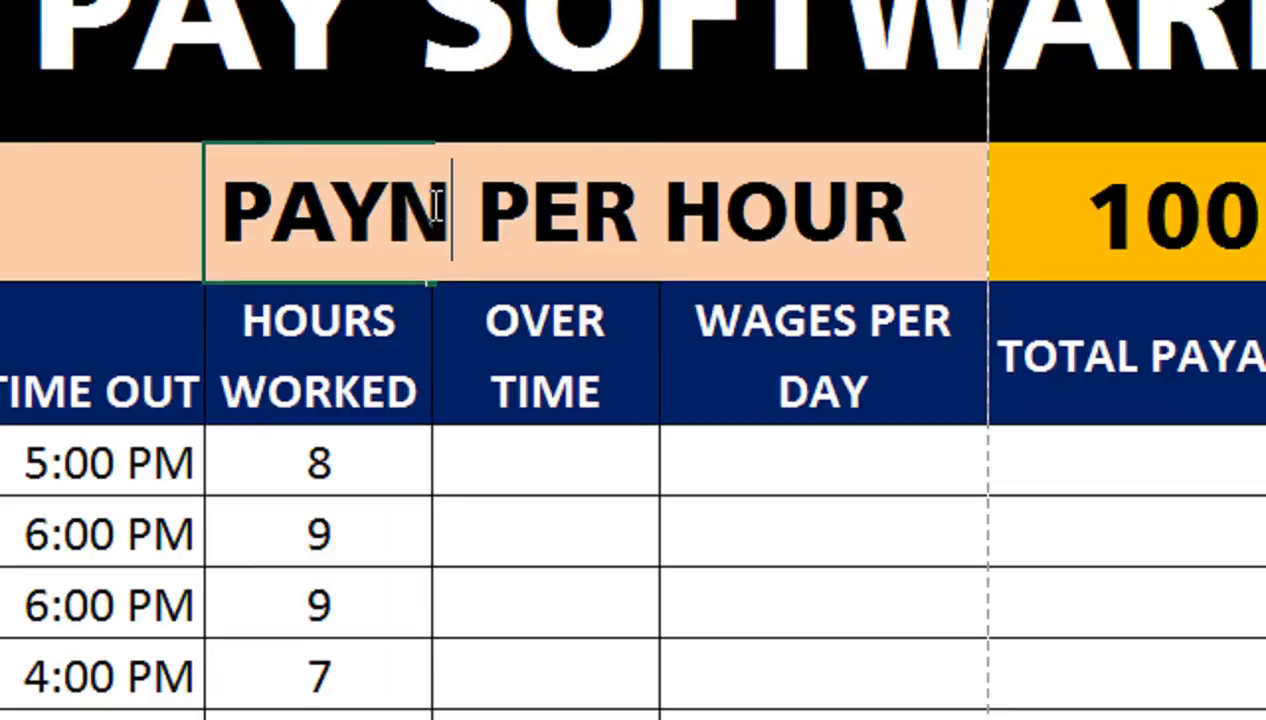
key("BackSpace")
left_click(339, 508)
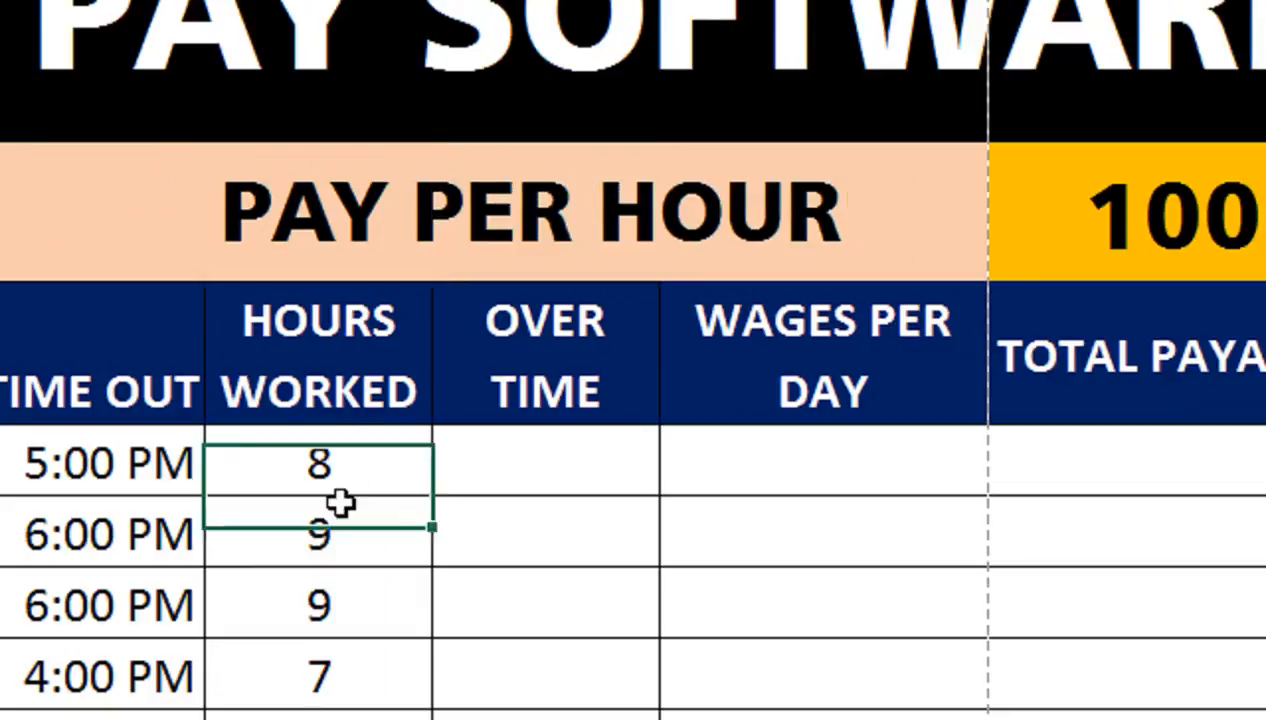
- Enter the Over Time formula =F5-(MIN(8,F5)) for Monday in cell G5
left_click(562, 457)
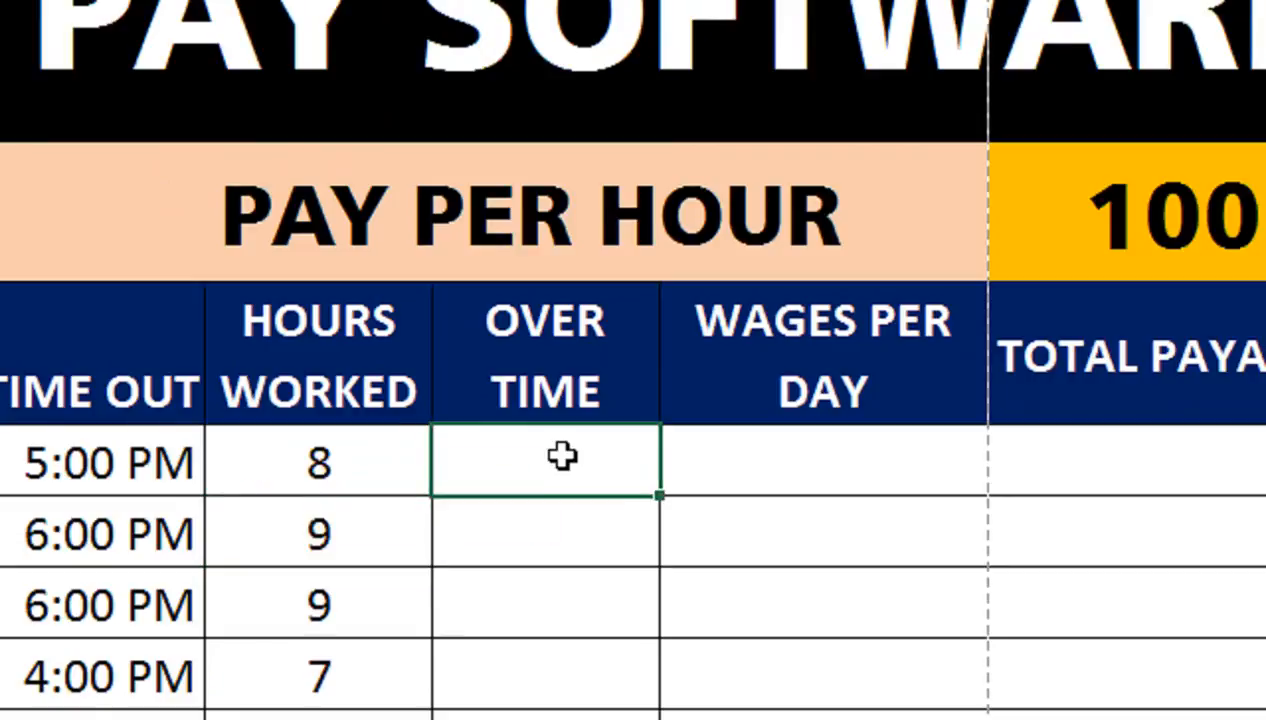
type("=")
key("Left")
type("-")
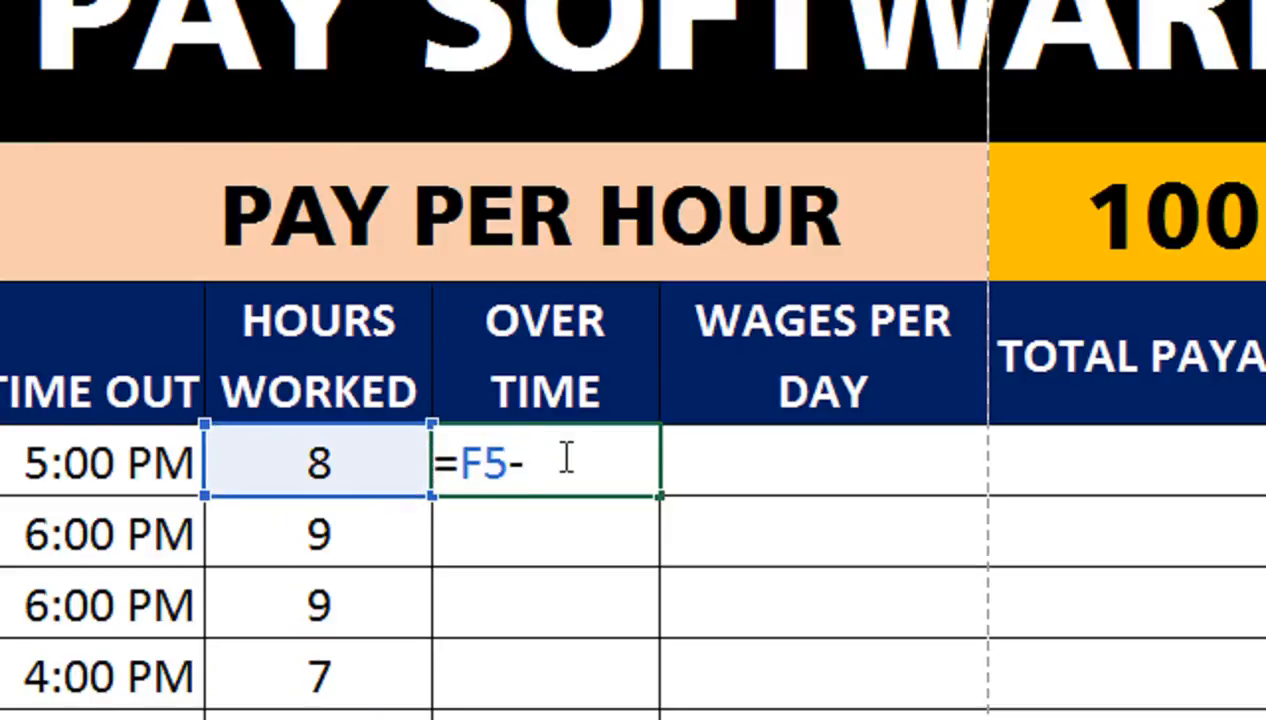
type("(min")
key("Tab")
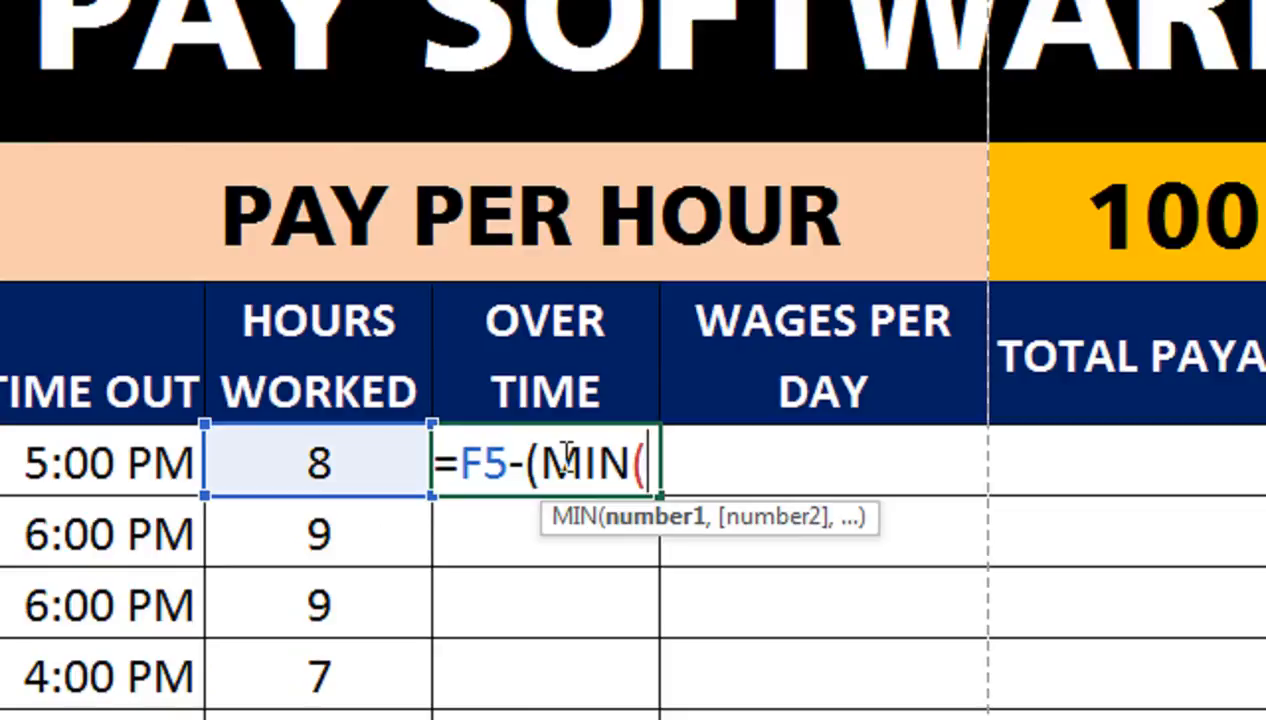
type("8")
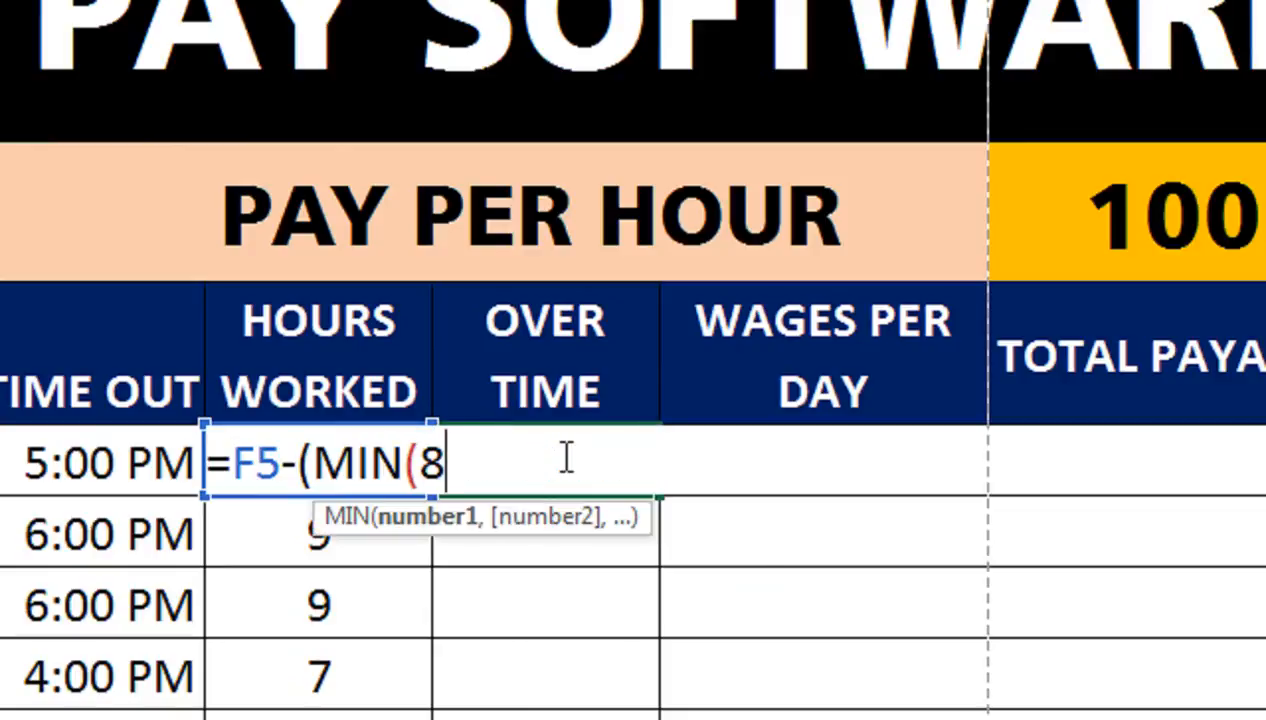
type(",")
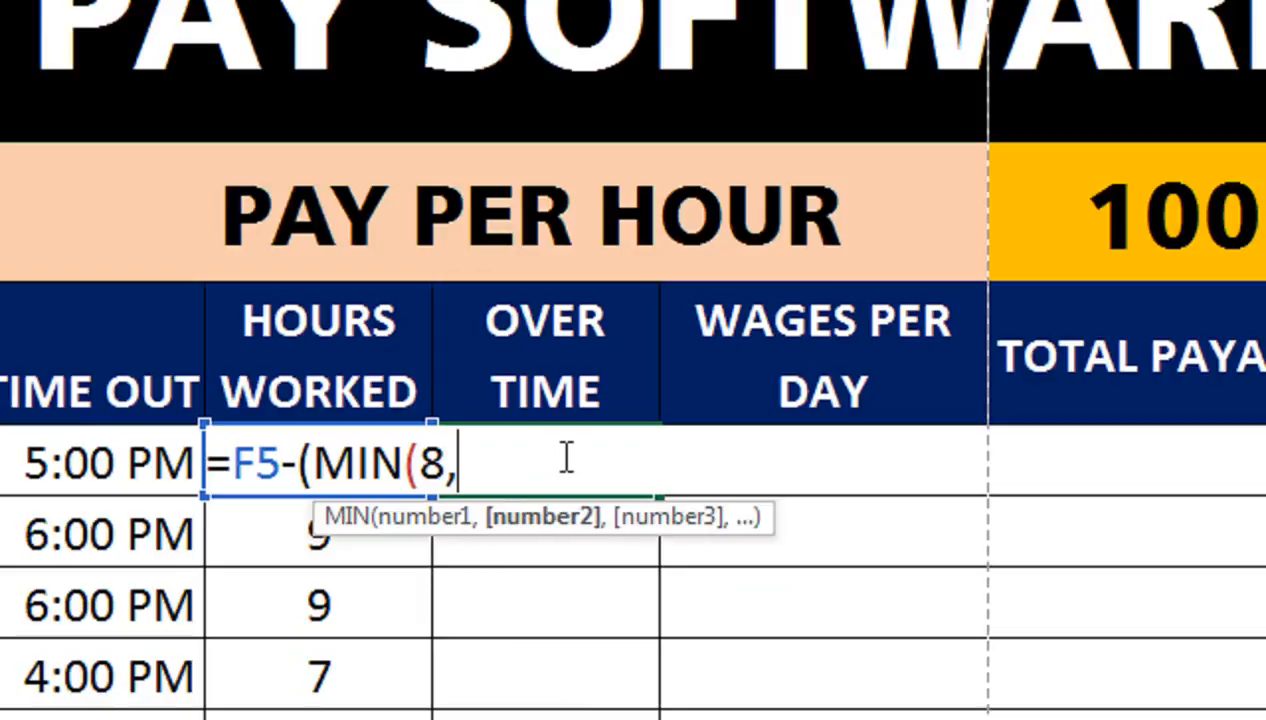
key("Left")
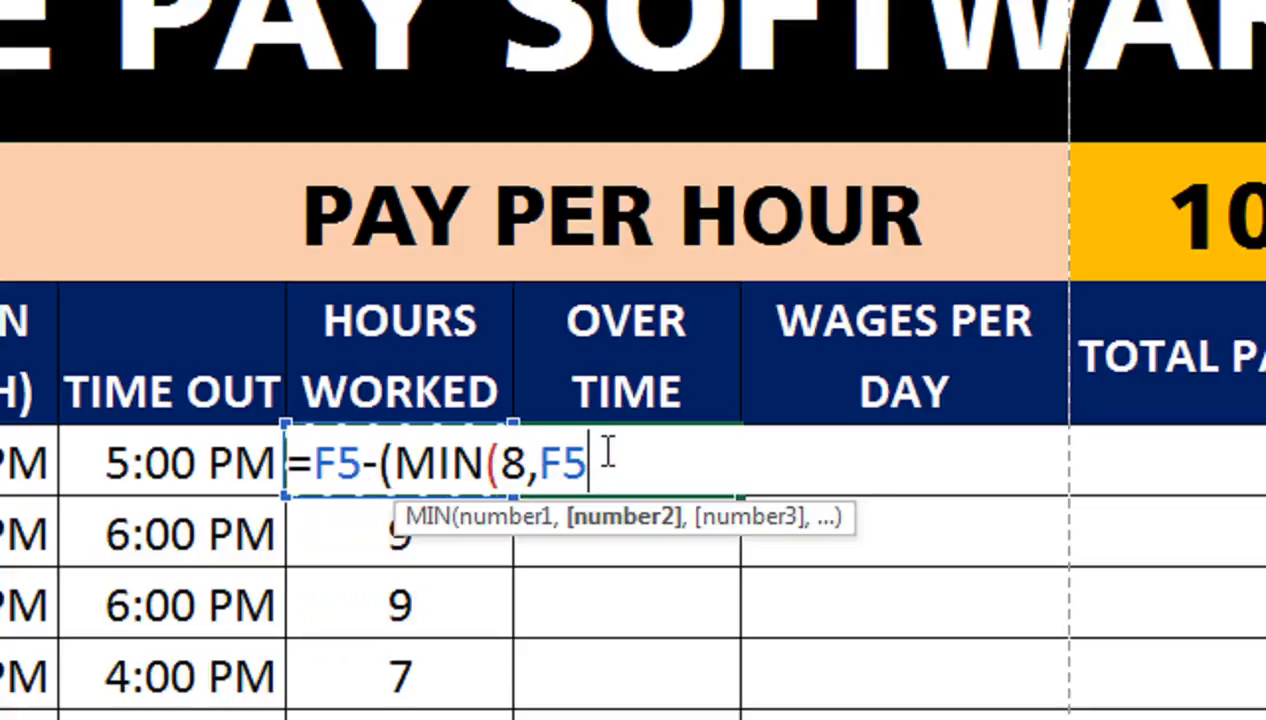
type(")")
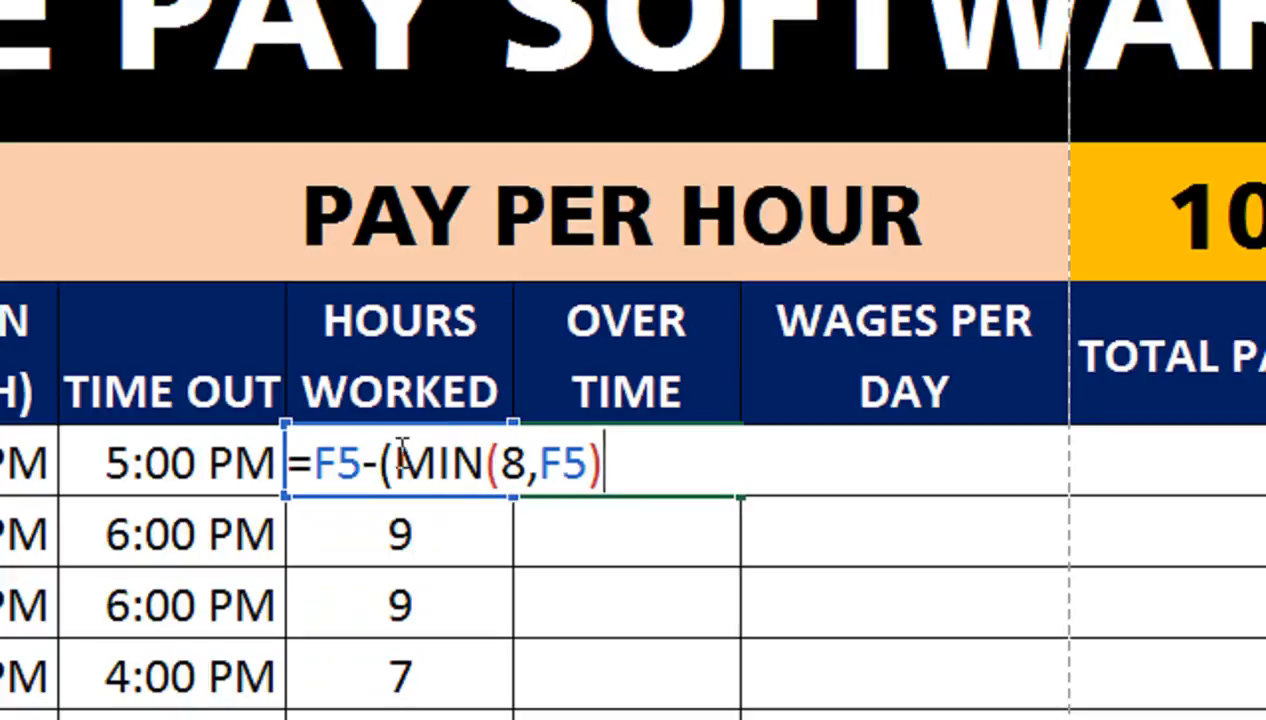
type(")")
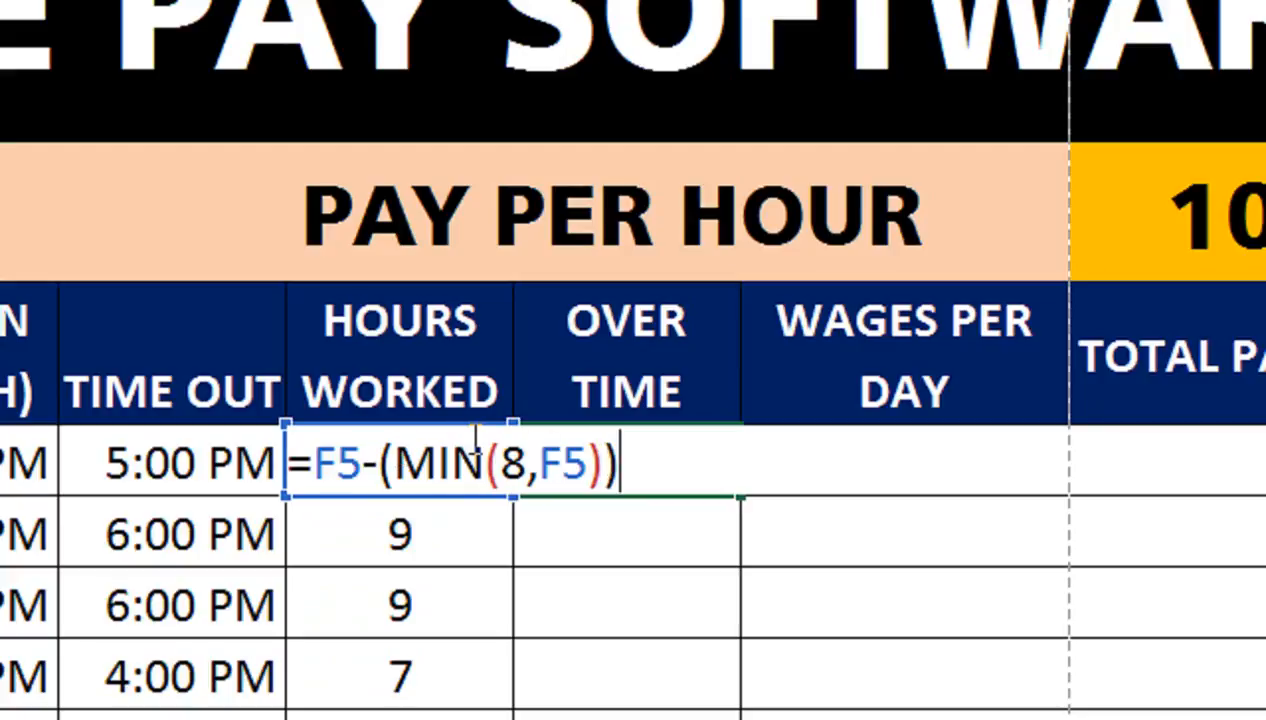
key("Return")
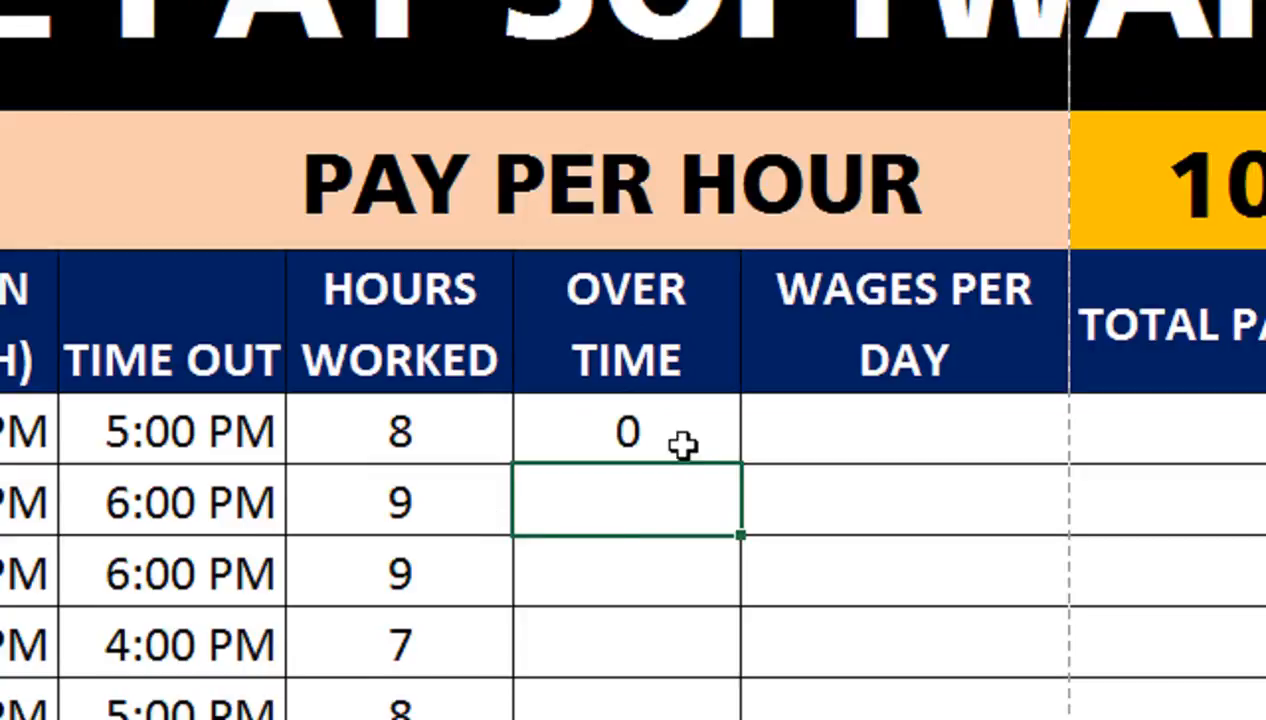
- Fill the Over Time formula from G5 down to Friday's row
left_click_drag(745, 517, 721, 540)
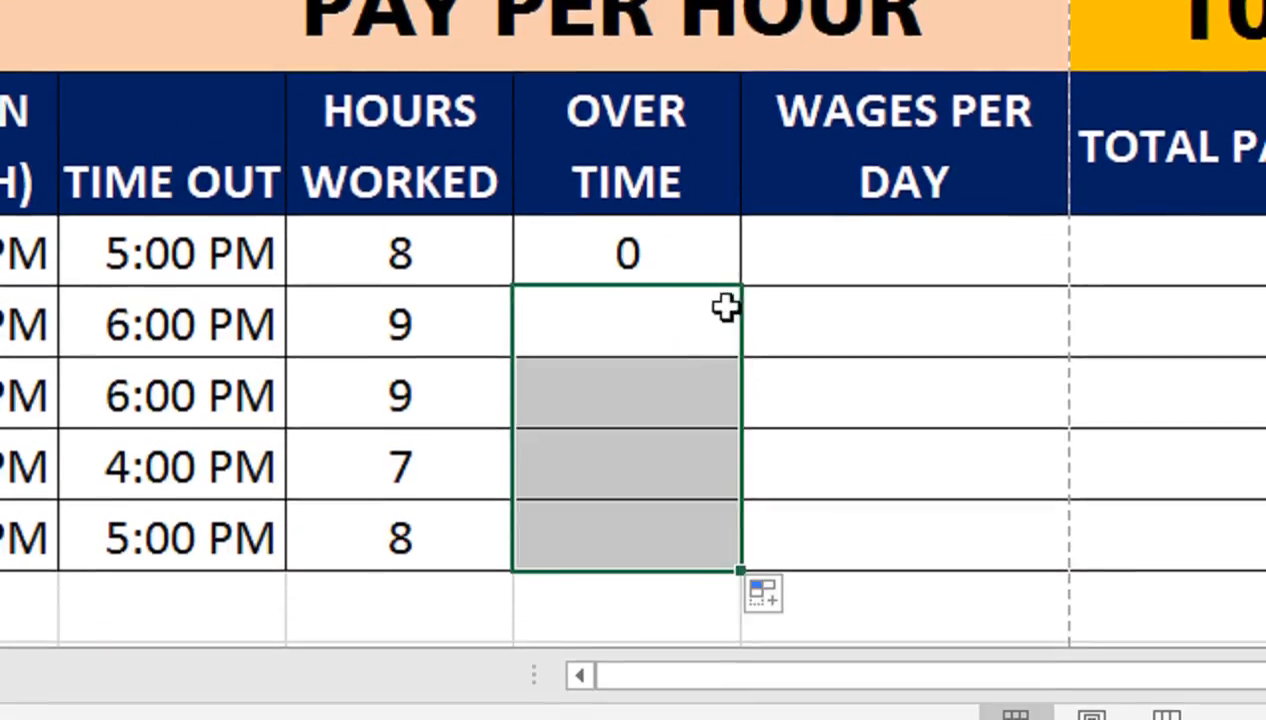
left_click(726, 268)
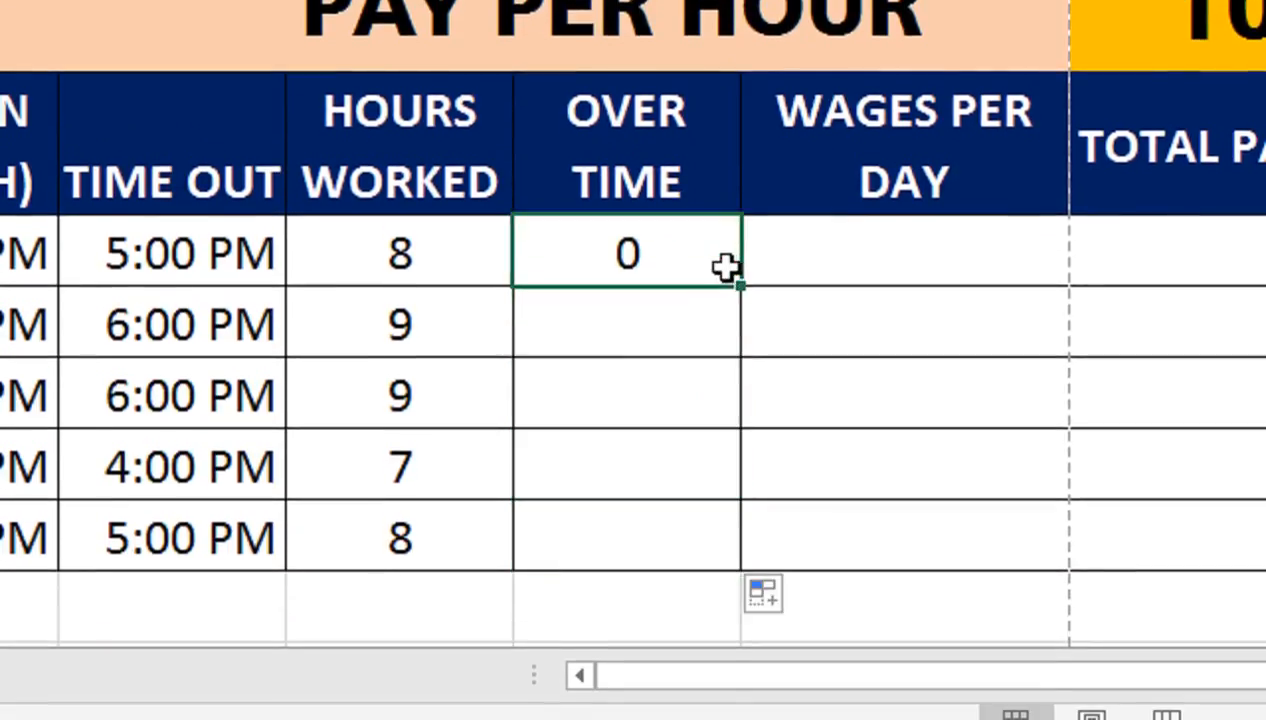
left_click_drag(740, 286, 729, 514)
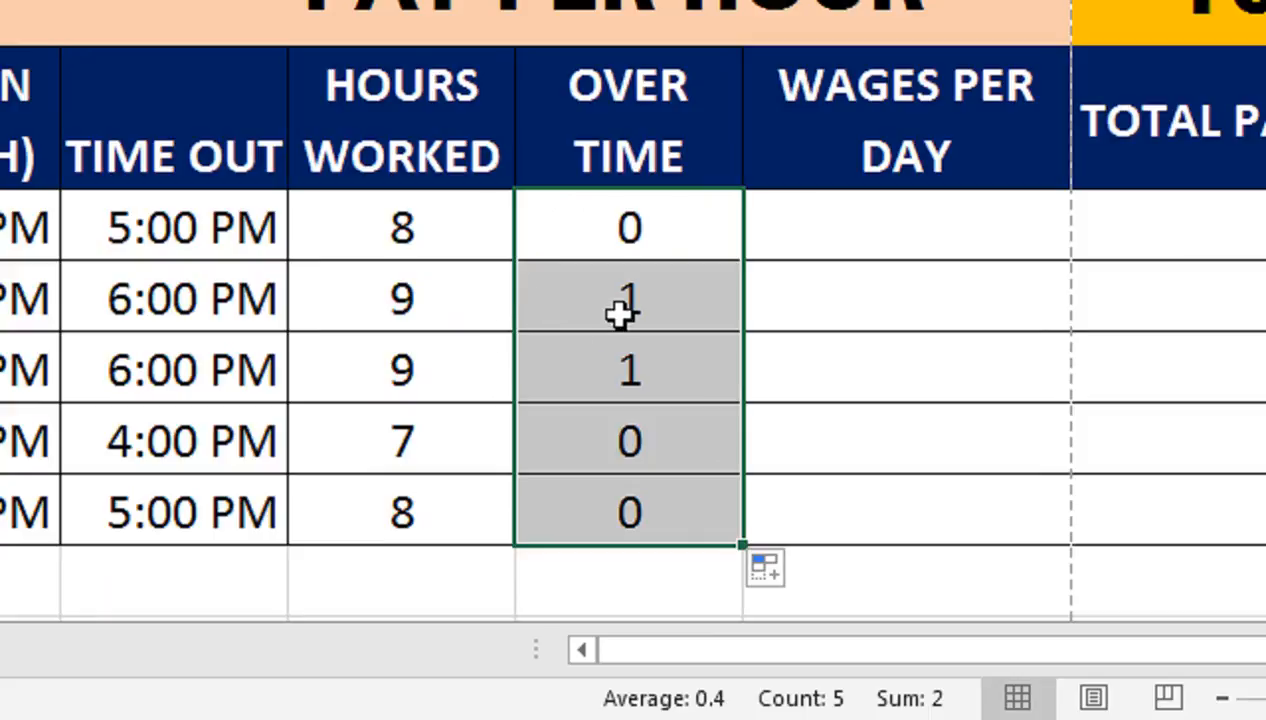
- Change Monday's Time Out in cell E5 to 6:00 PM to test the hours and overtime formulas
double_click(192, 230)
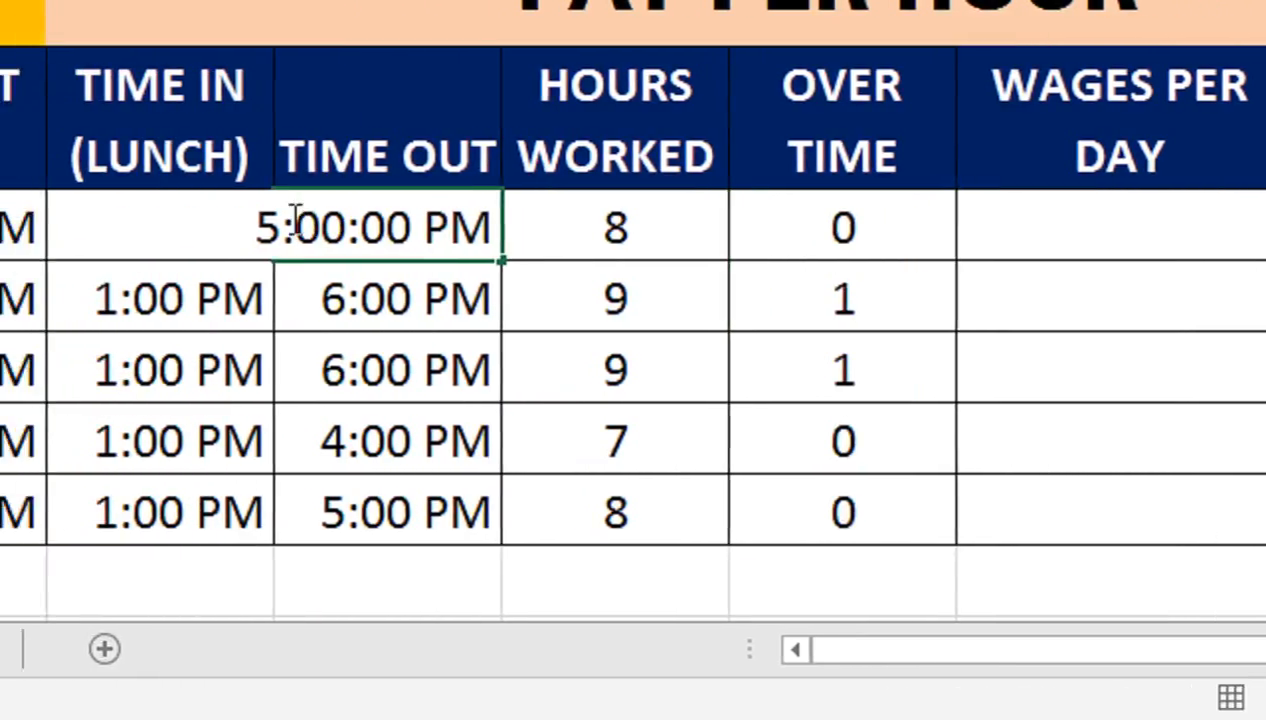
left_click_drag(295, 226, 258, 226)
type("6")
key("Return")
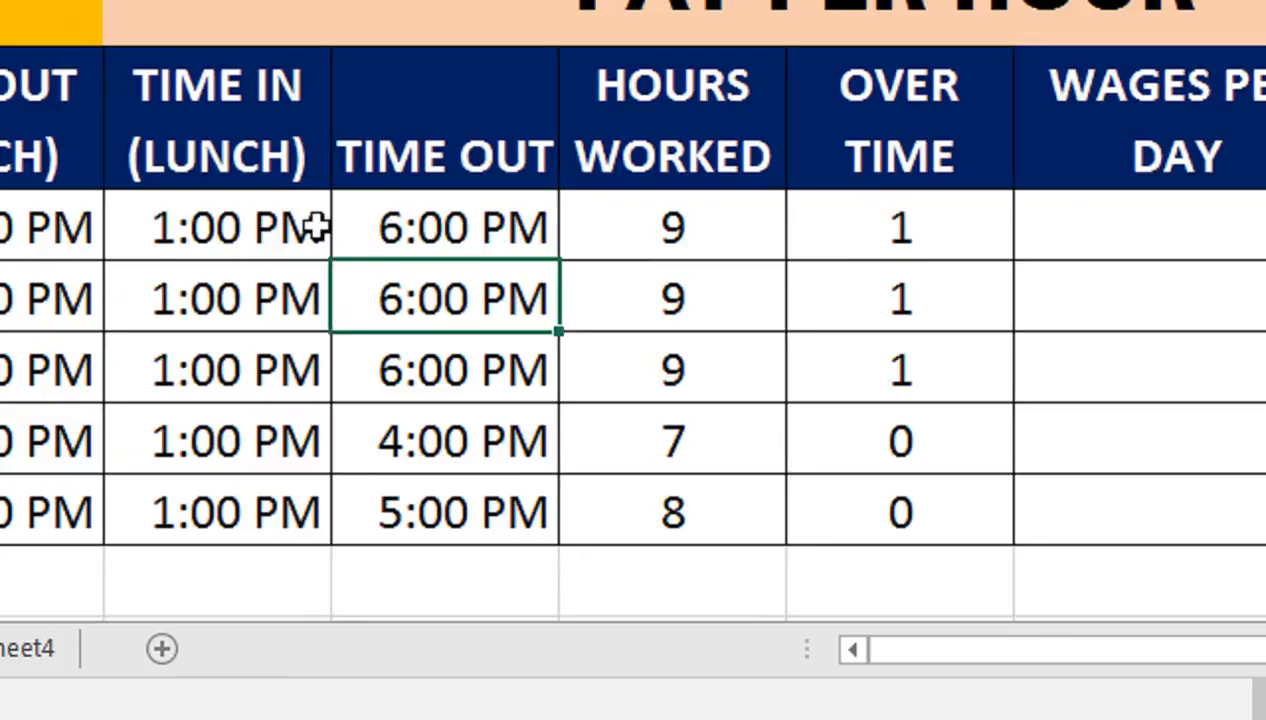
double_click(428, 224)
key("Return")
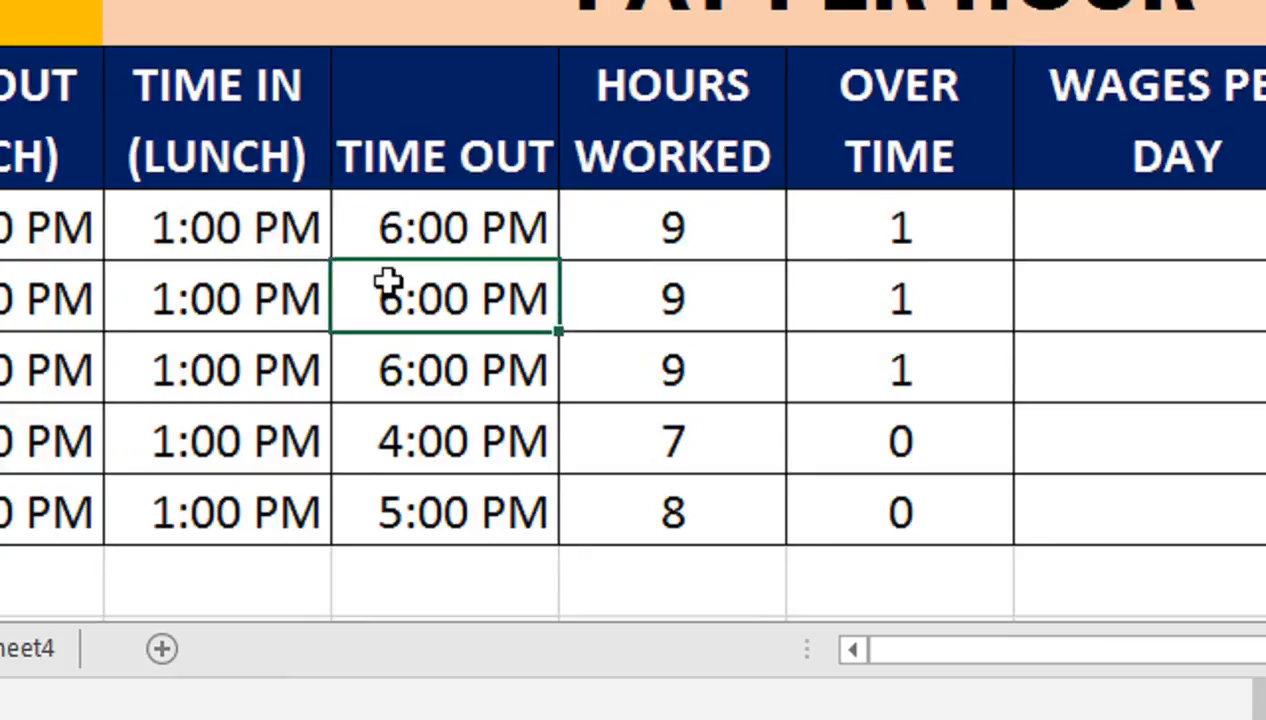
- Undo the last change to Monday's Time Out and set Tuesday's Time Out in cell E6 to 8:00 PM
key("ctrl+z")
key("ctrl+z")
double_click(390, 284)
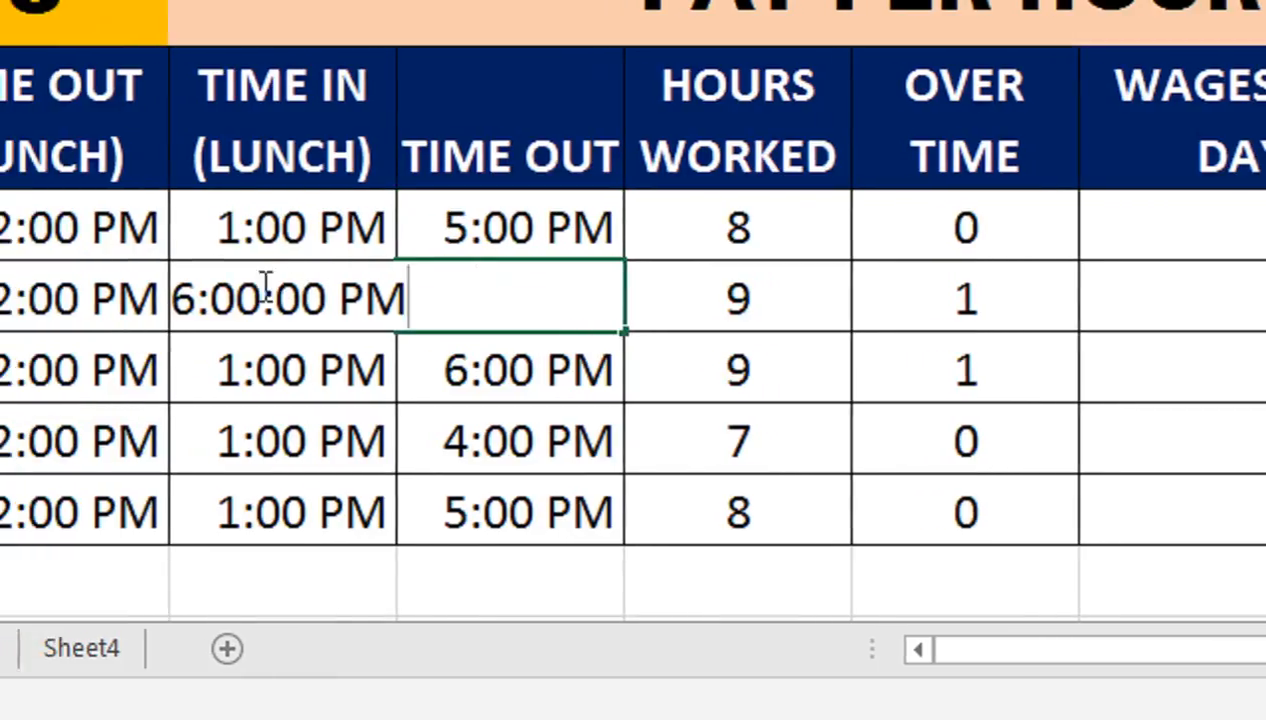
left_click_drag(193, 297, 172, 297)
type("8:00")
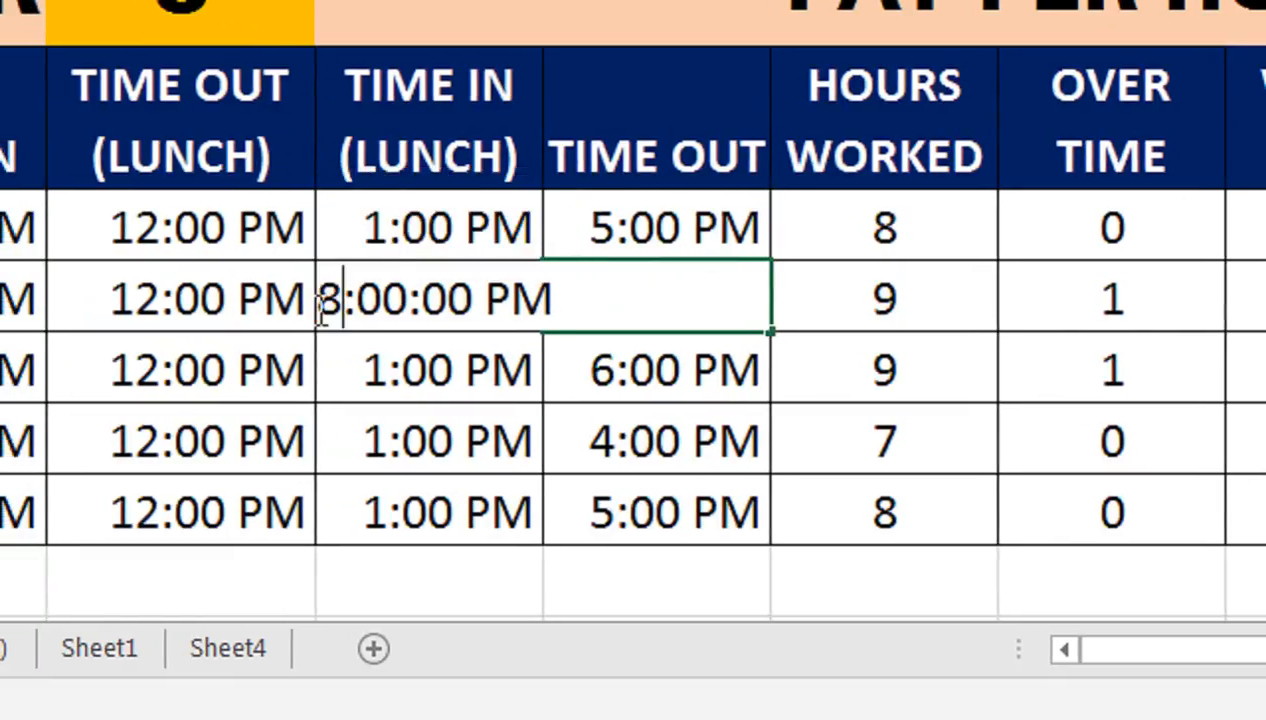
key("Return")
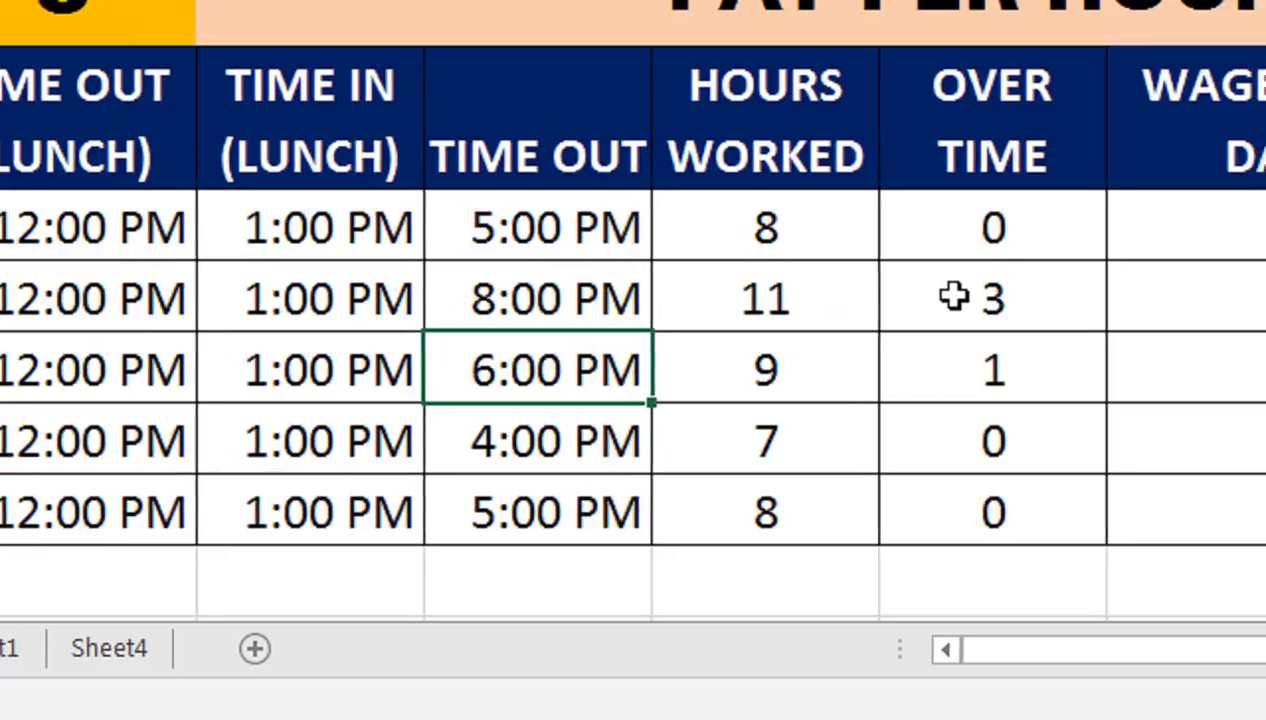
left_click(815, 231)
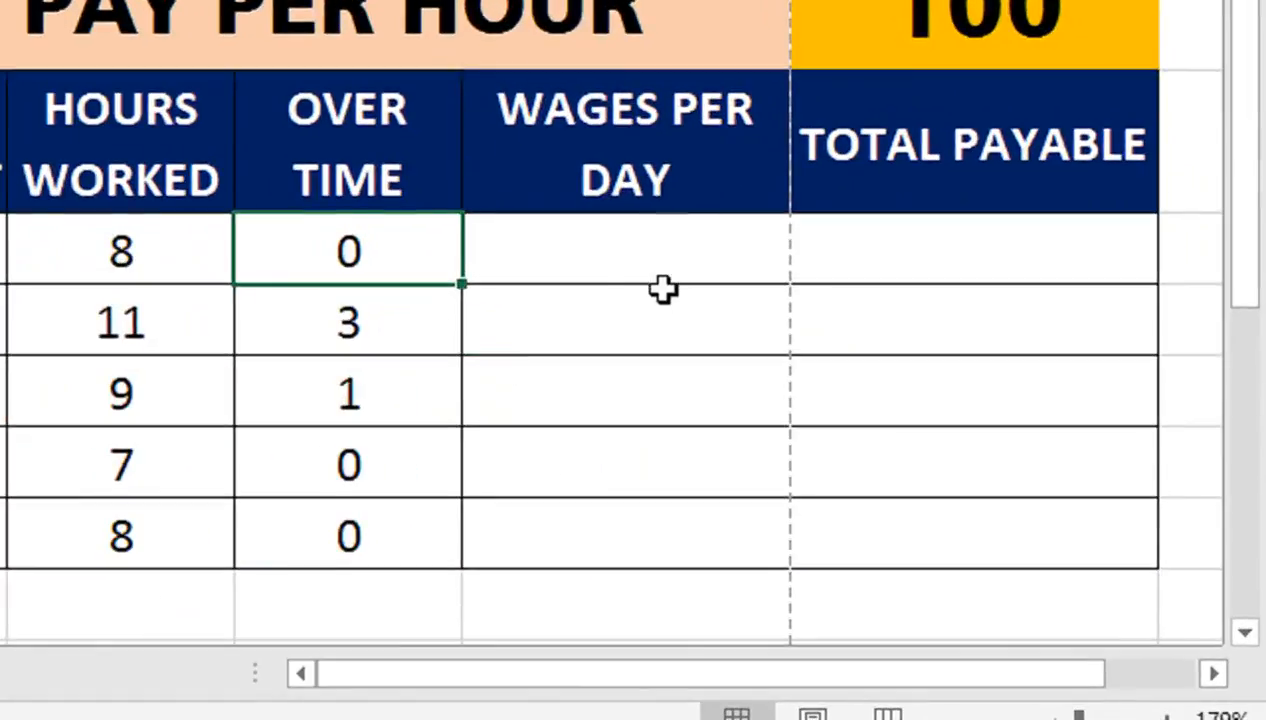
- Start an IF formula for Monday's Wages Per Day in cell H5 with the condition F5>=8
left_click(586, 278)
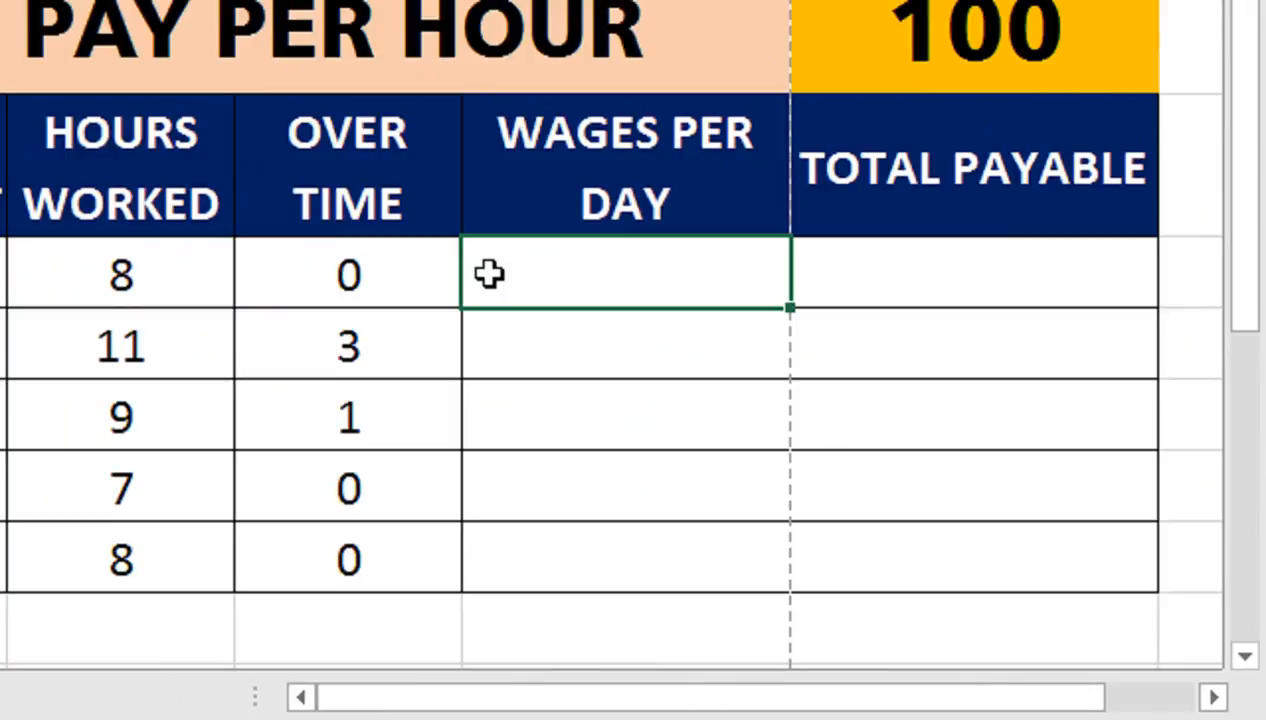
type("=if")
key("Tab")
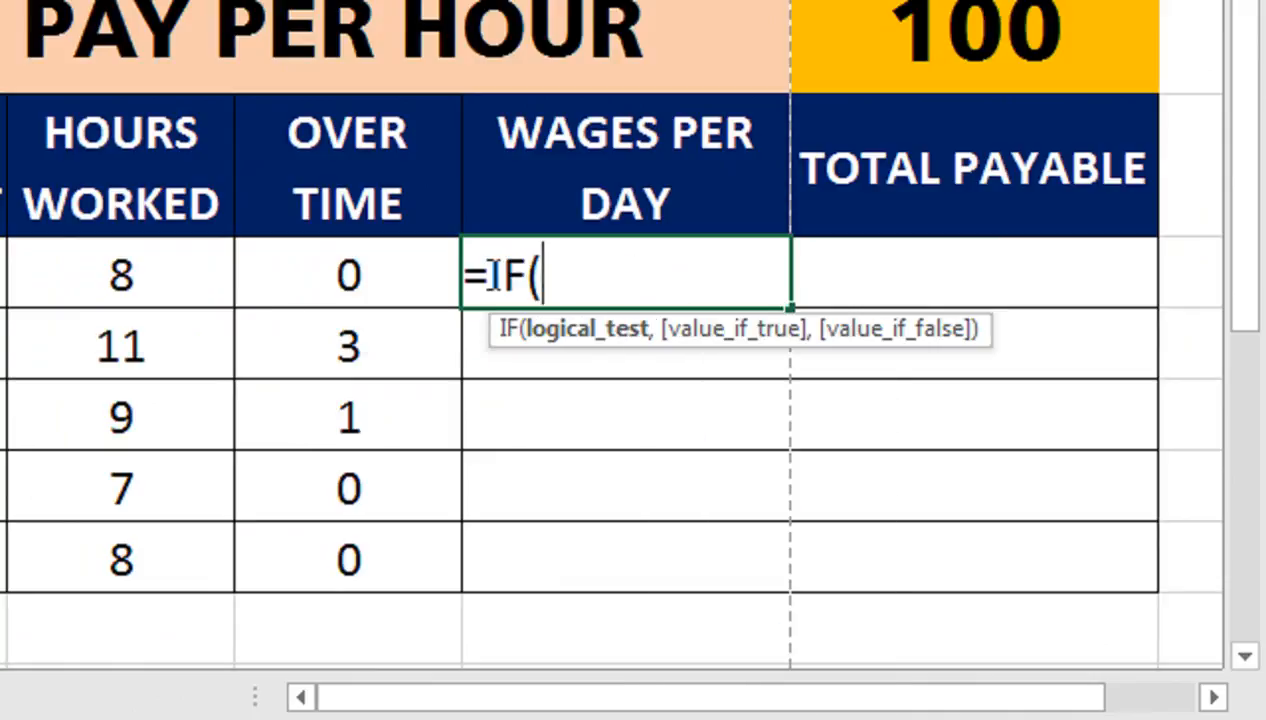
key("Left")
key("Left")
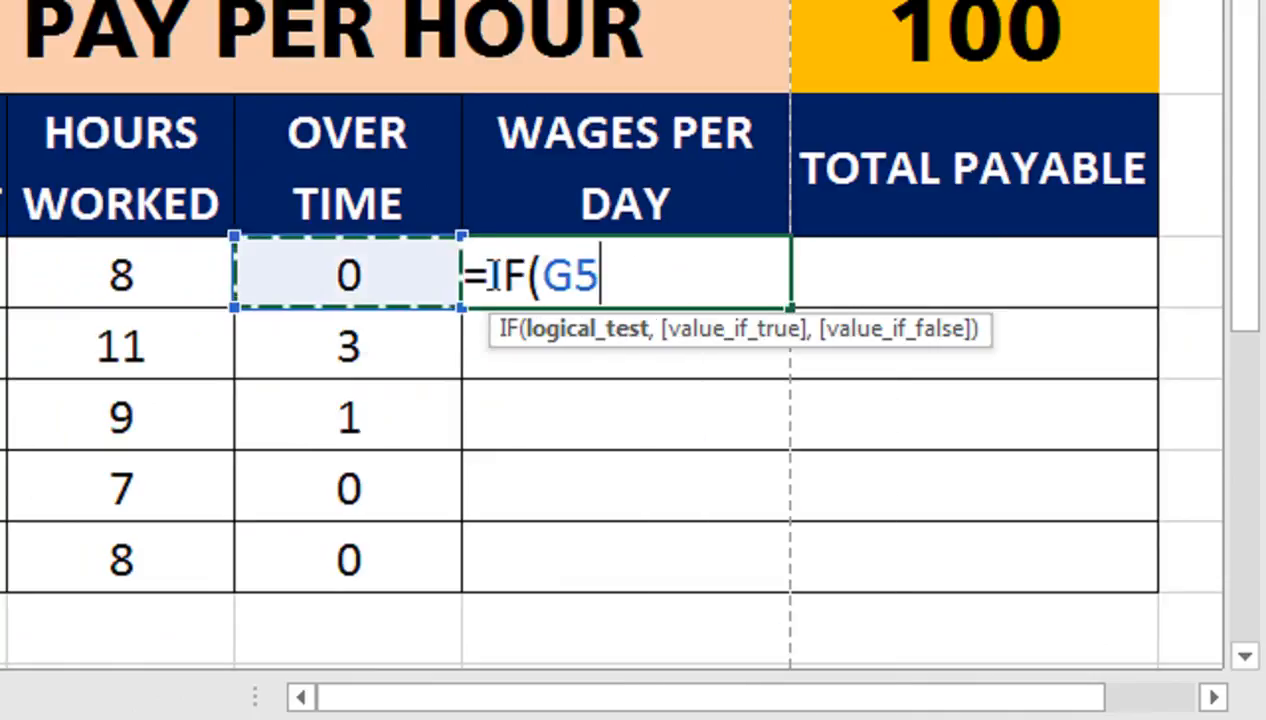
type(">")
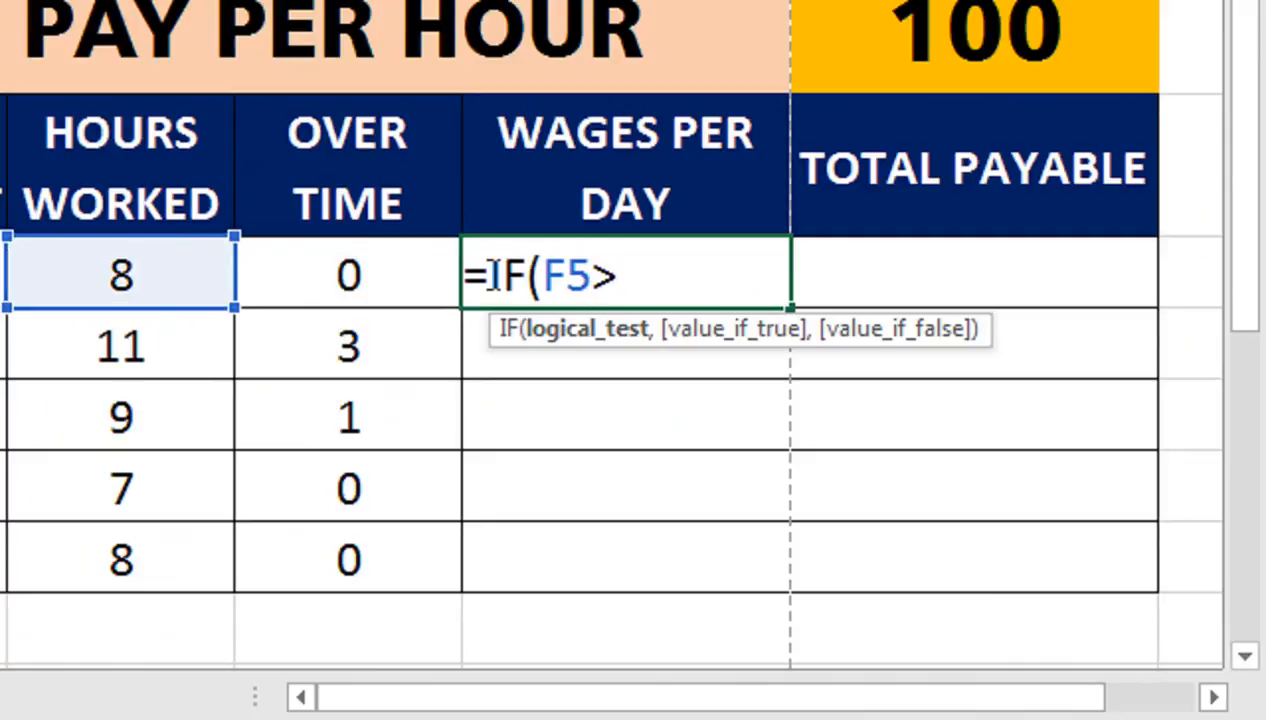
type("=8")
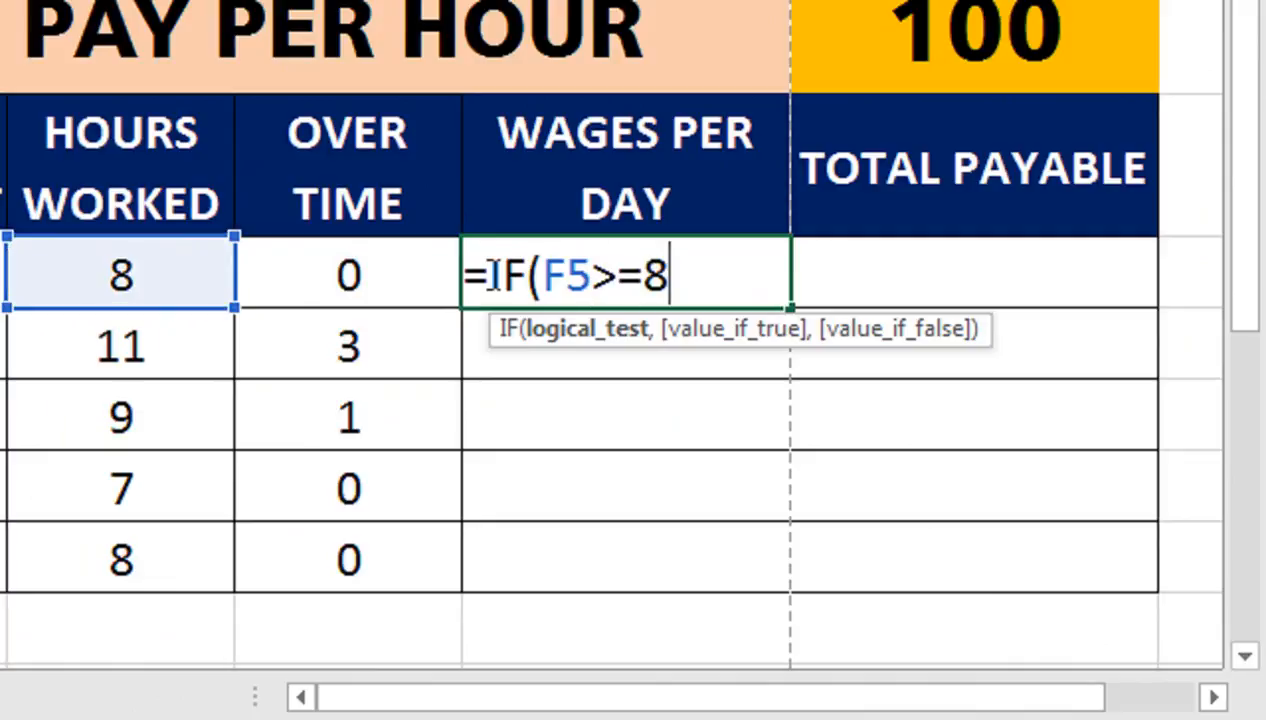
type(",")
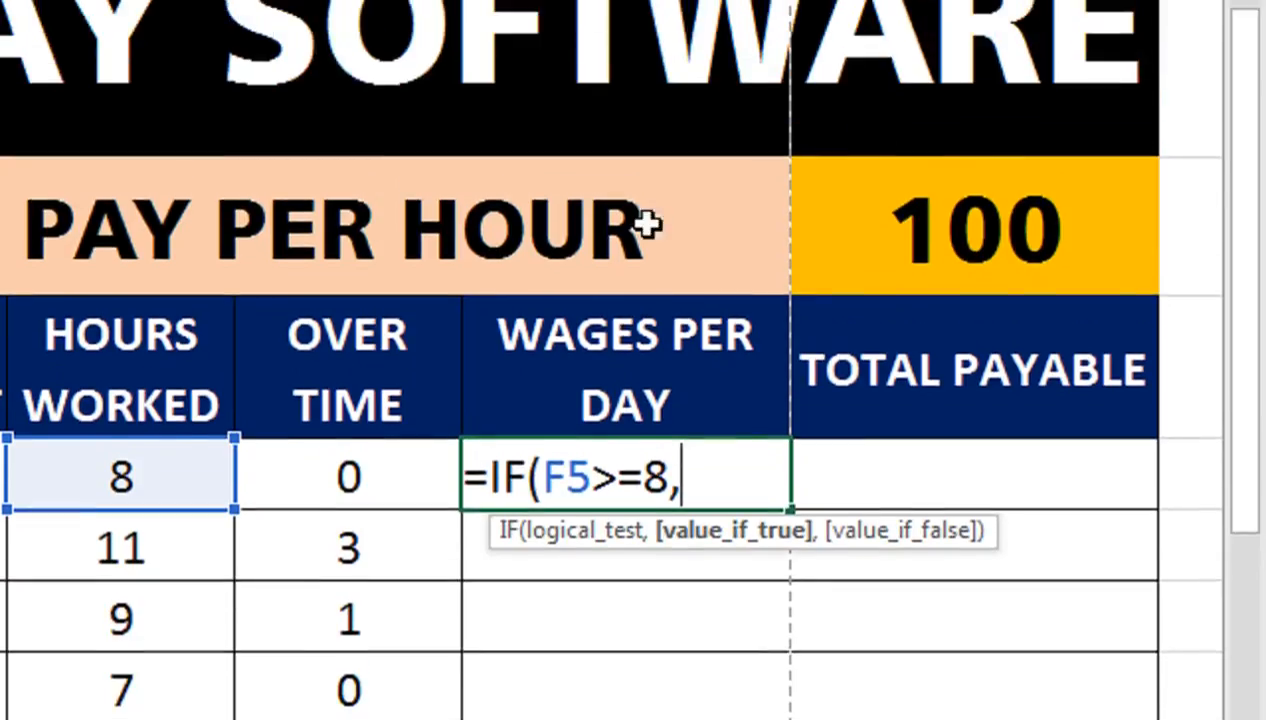
- Add $I$3*$C$3, with both references absolute, as the value if true in Monday's wages formula
left_click(868, 205)
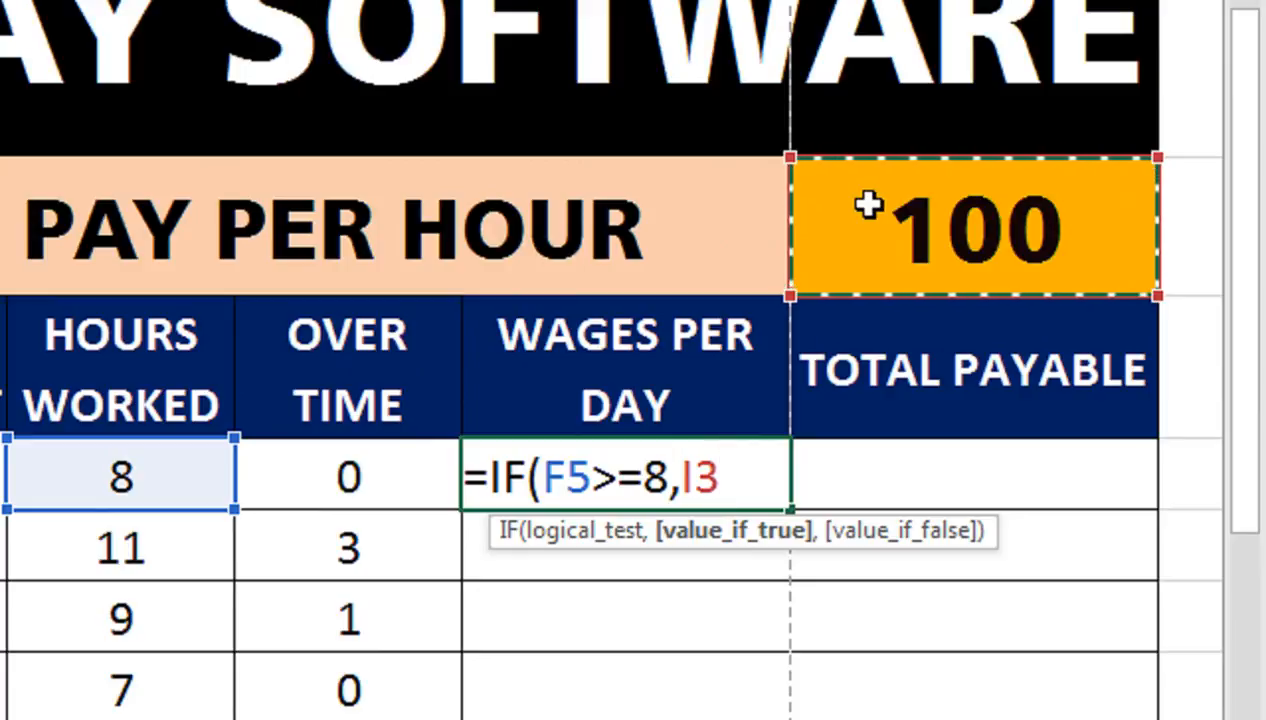
key("F4")
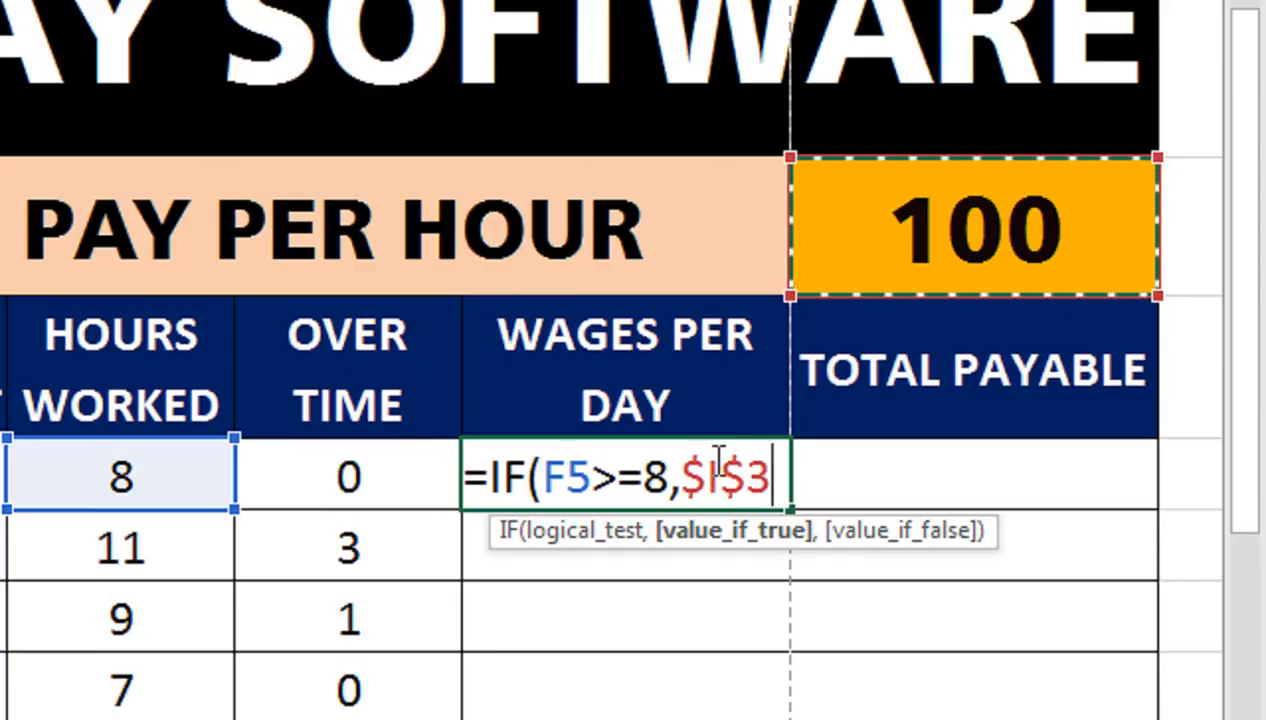
type("*")
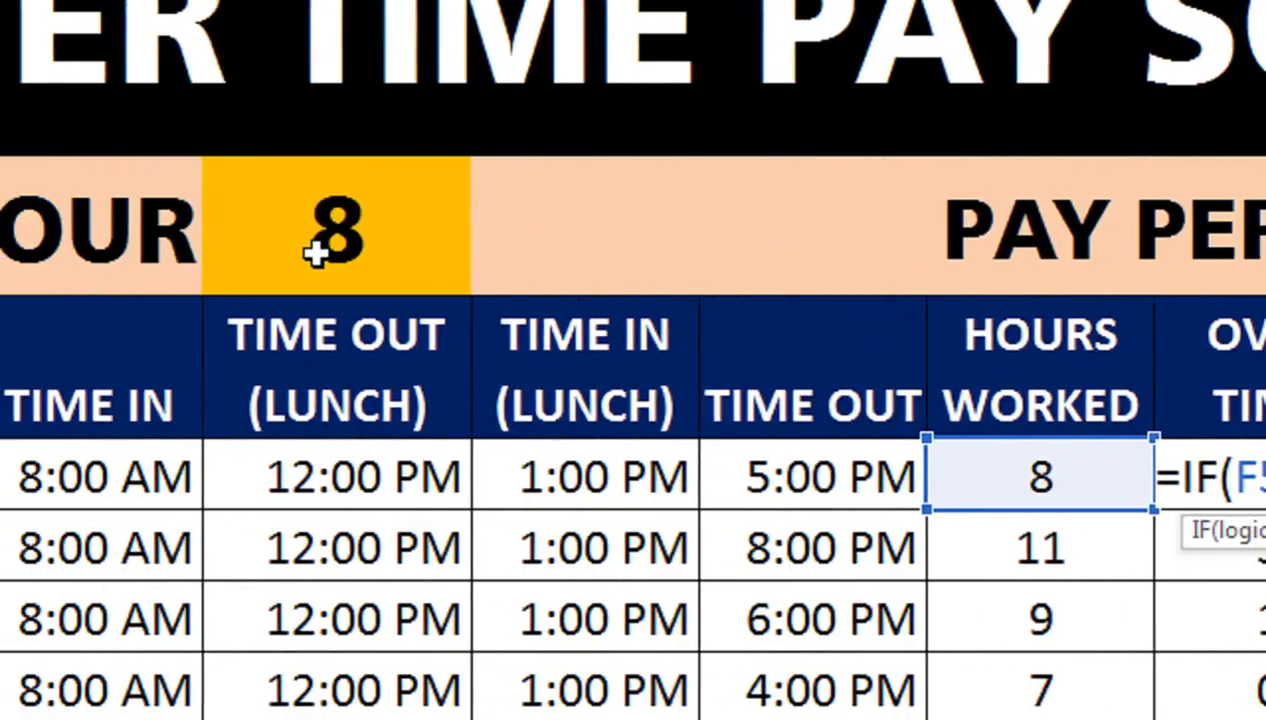
left_click(326, 254)
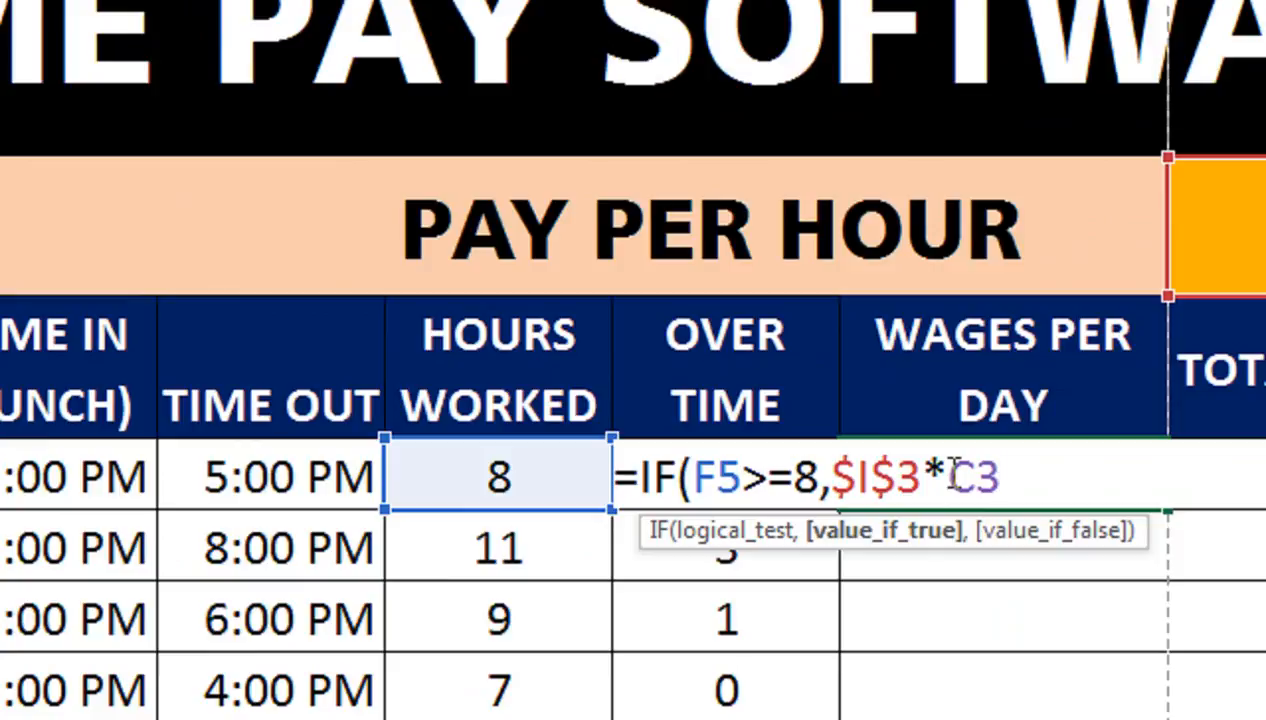
key("F4")
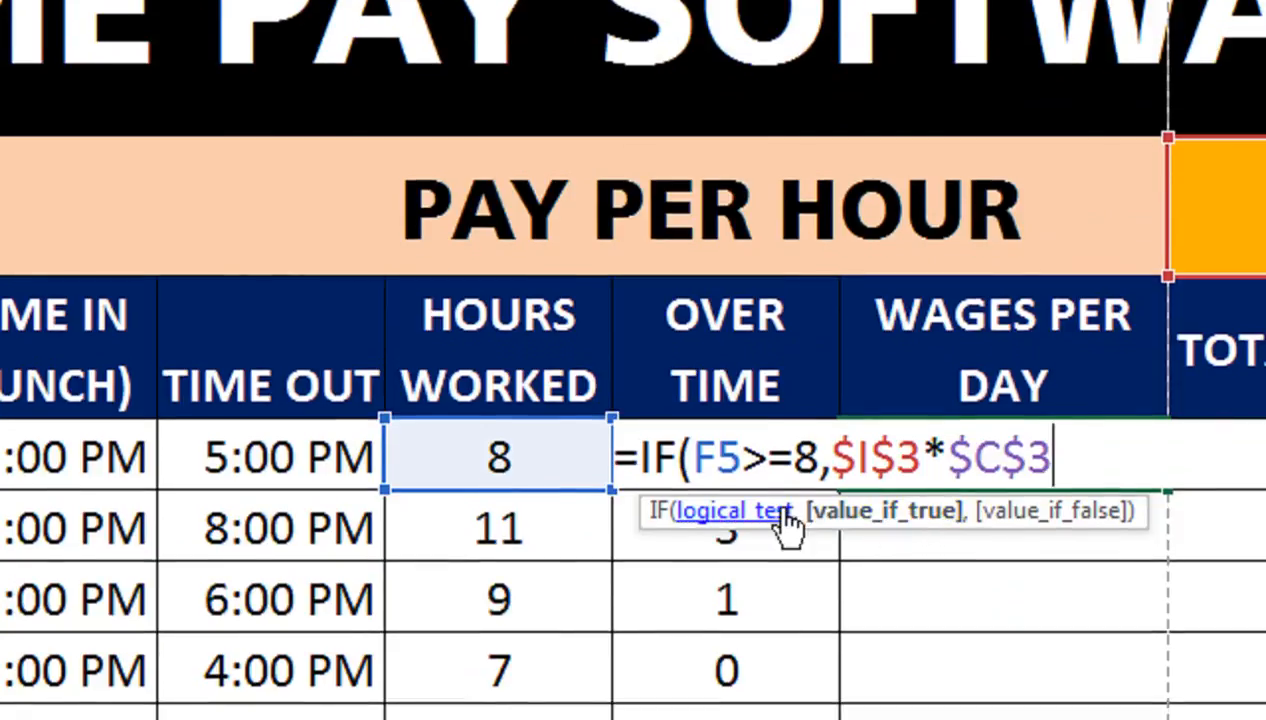
type(",")
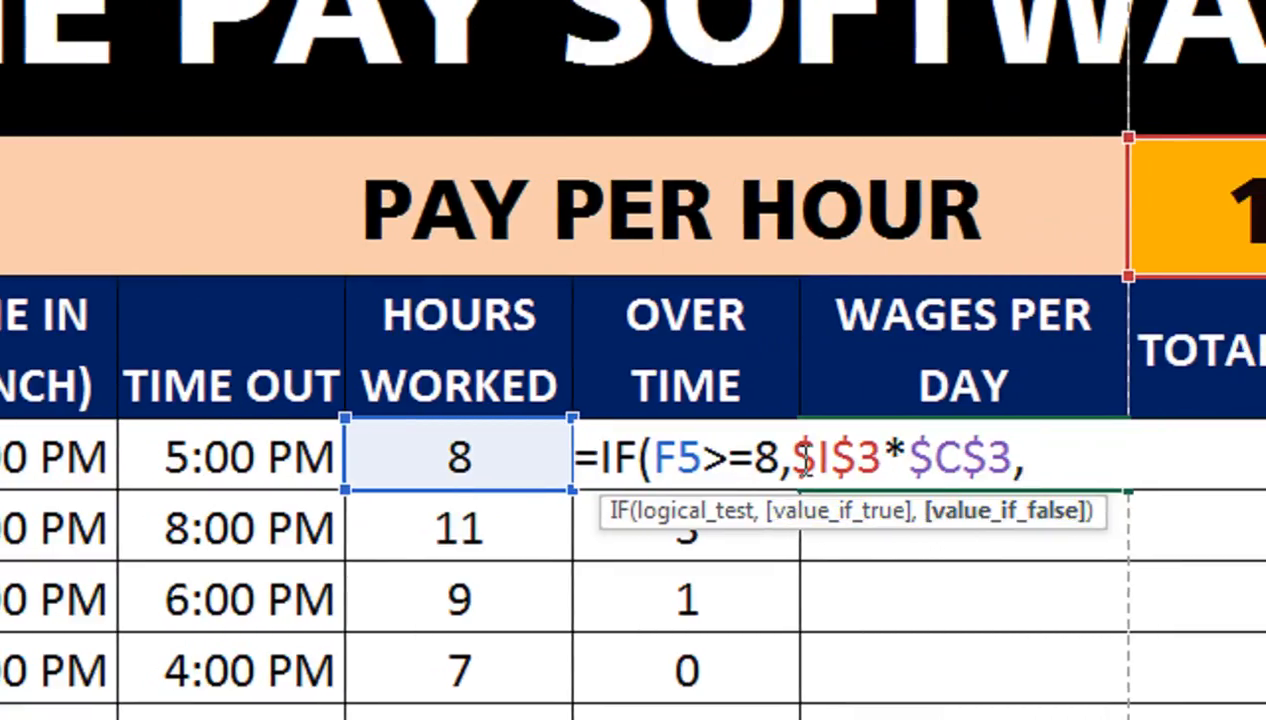
- Complete Monday's wages formula with $I$3*F5 as the value if false, giving =IF(F5>=8,$I$3*$C$3,$I$3*F5)
left_click(1214, 207)
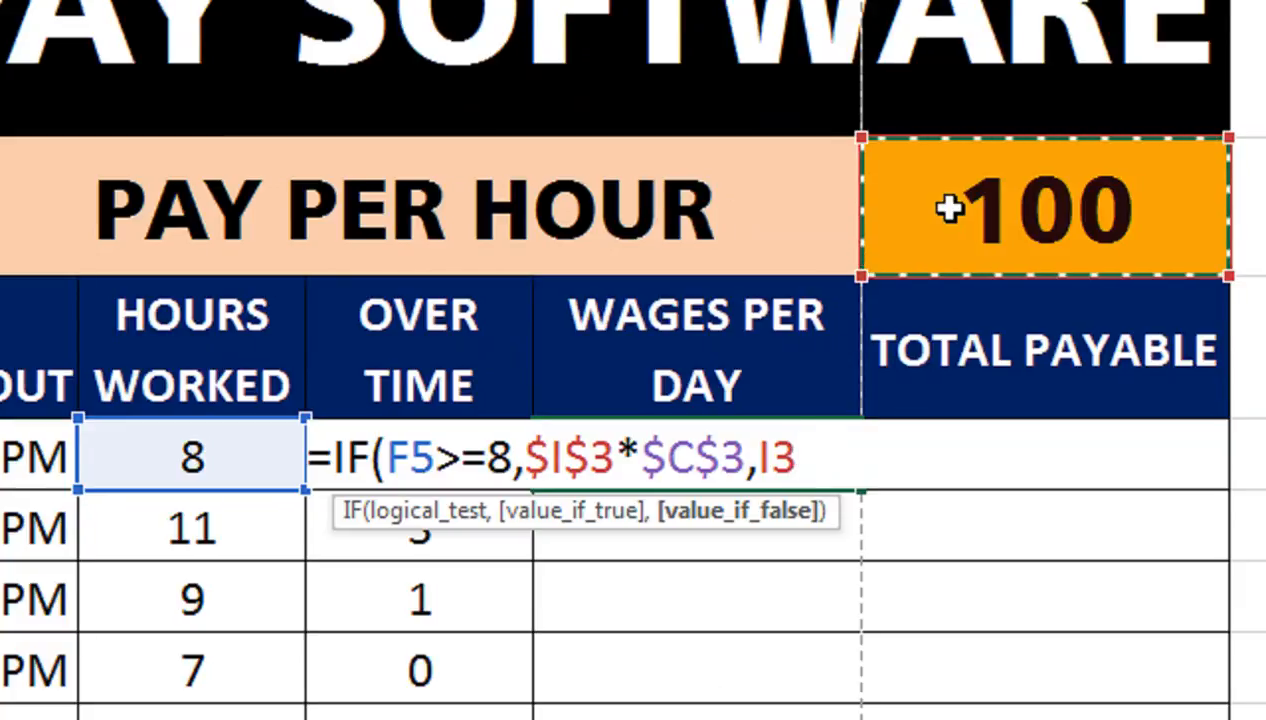
key("F4")
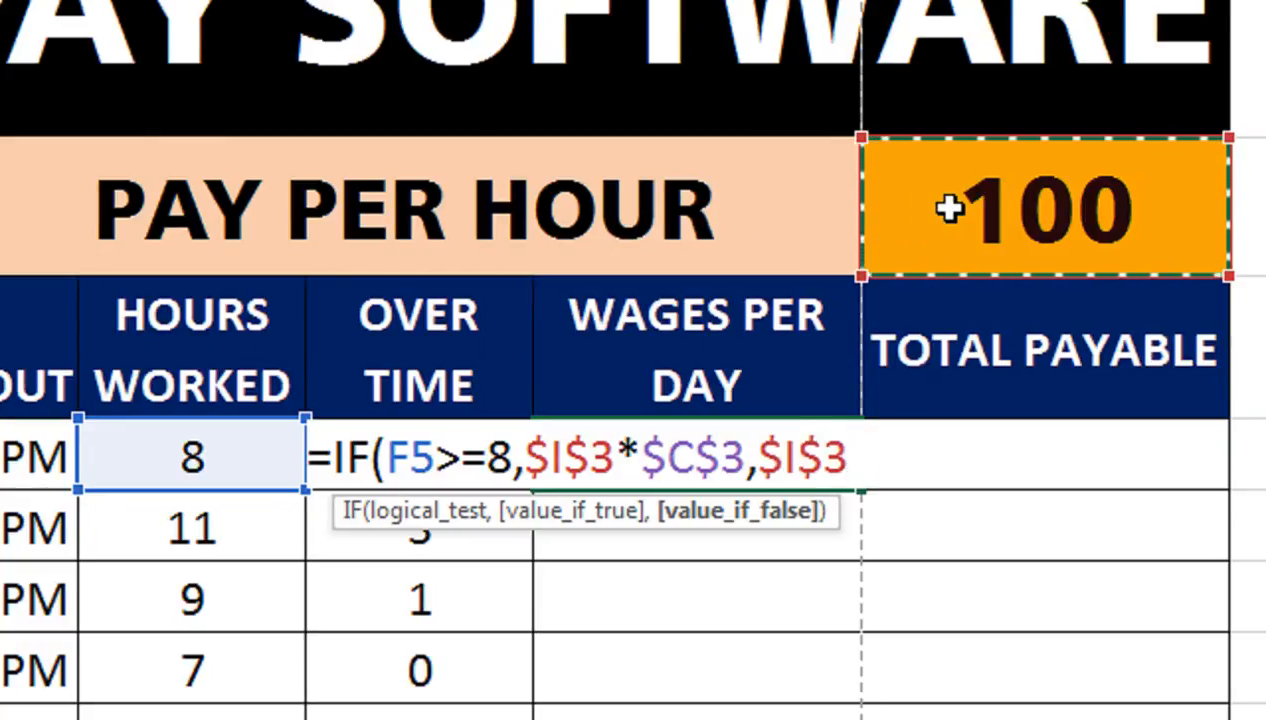
type("*")
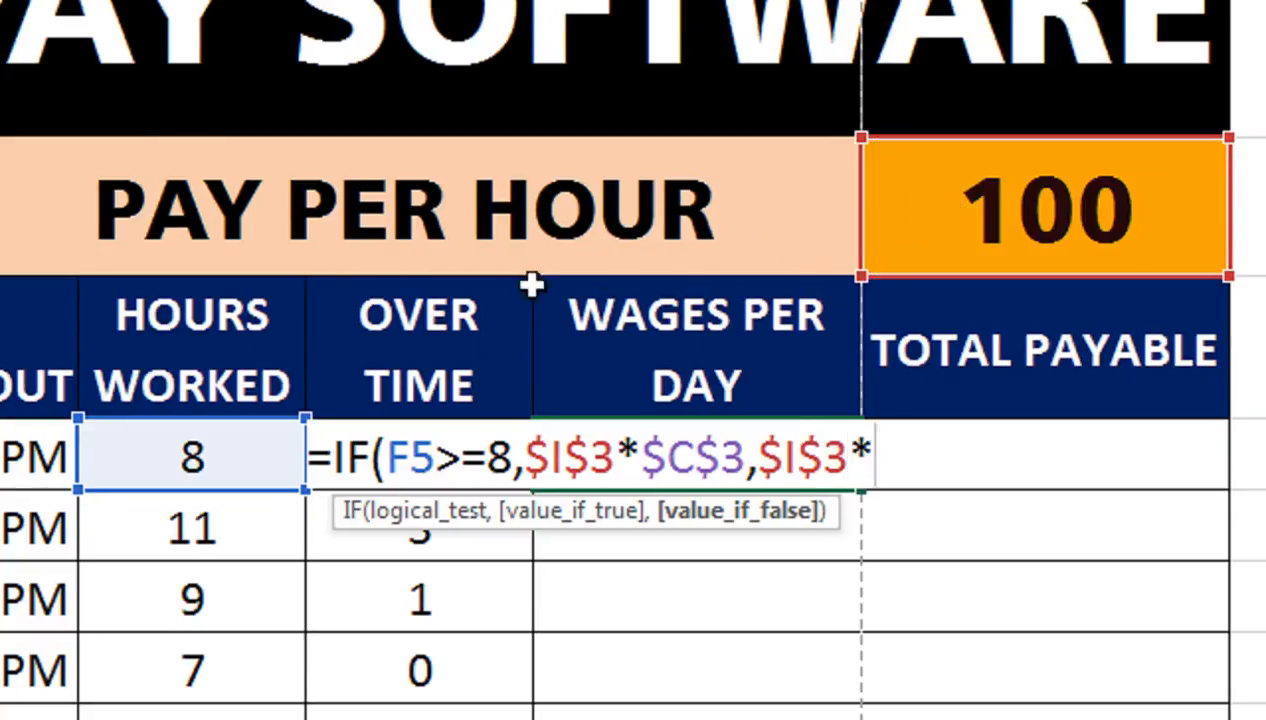
left_click(214, 460)
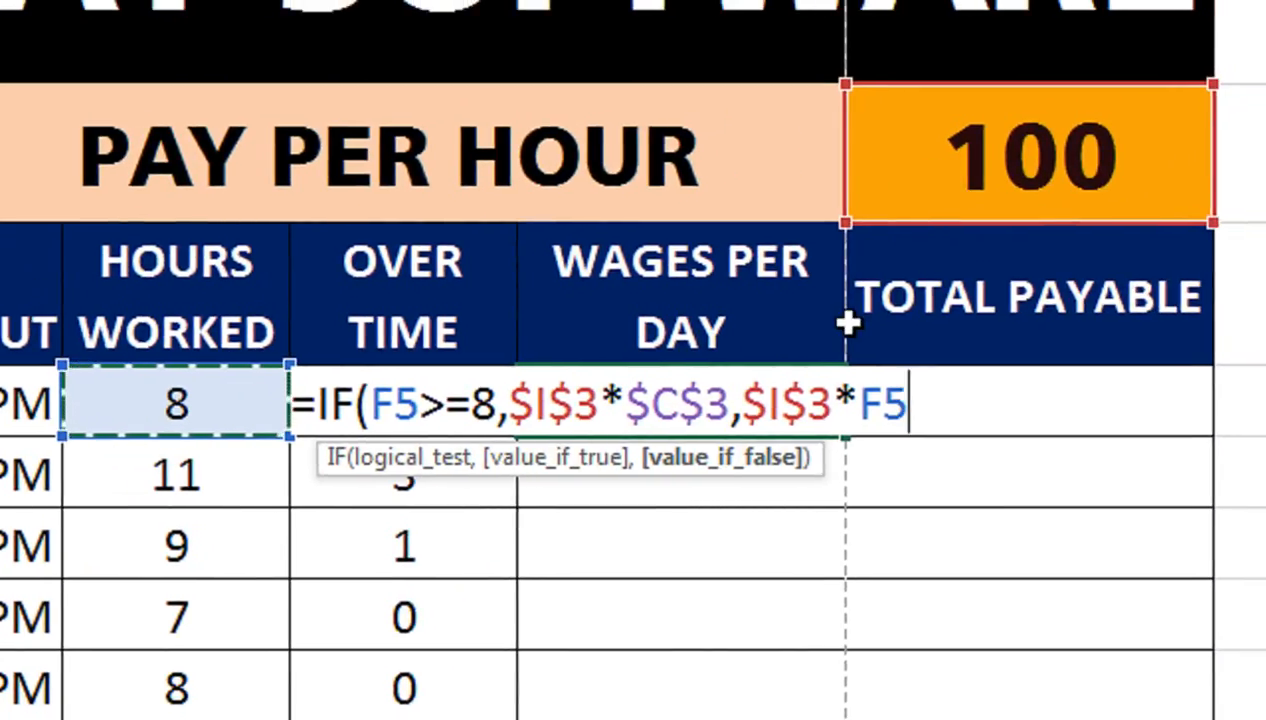
type(")")
key("Return")
- Fill the Wages Per Day formula from H5 down to Friday's row
left_click(749, 398)
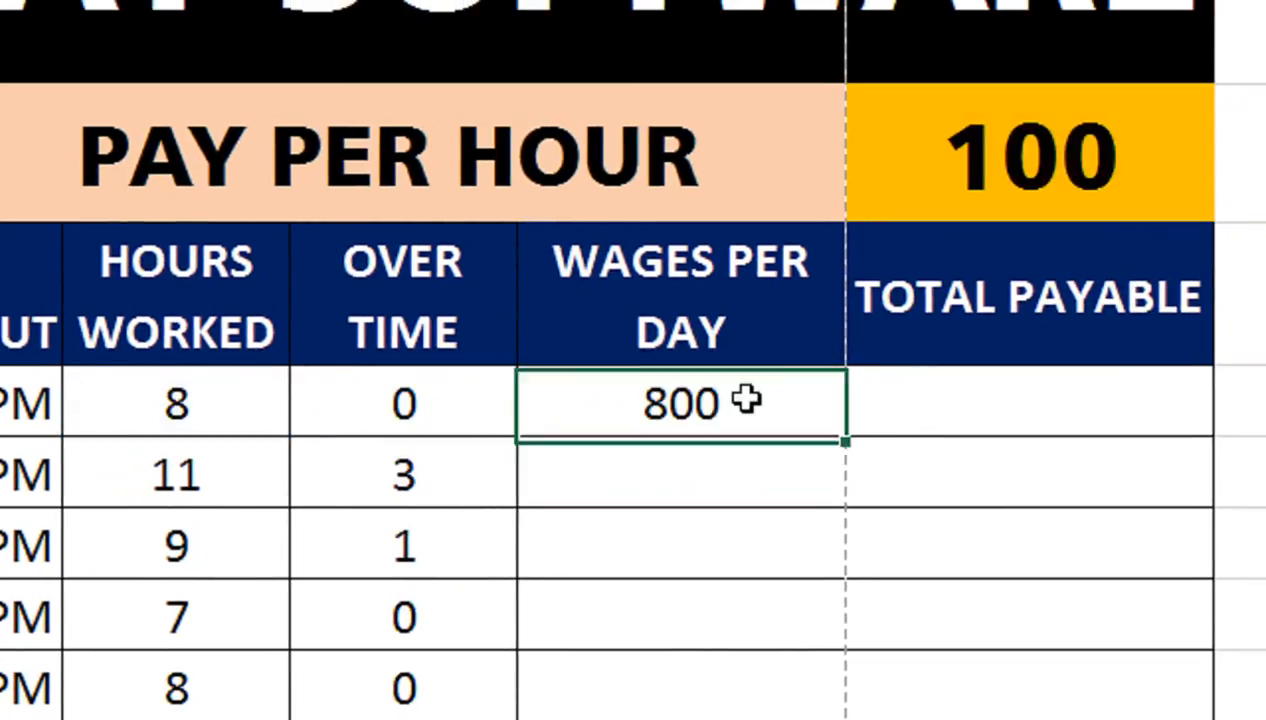
left_click_drag(884, 453, 870, 697)
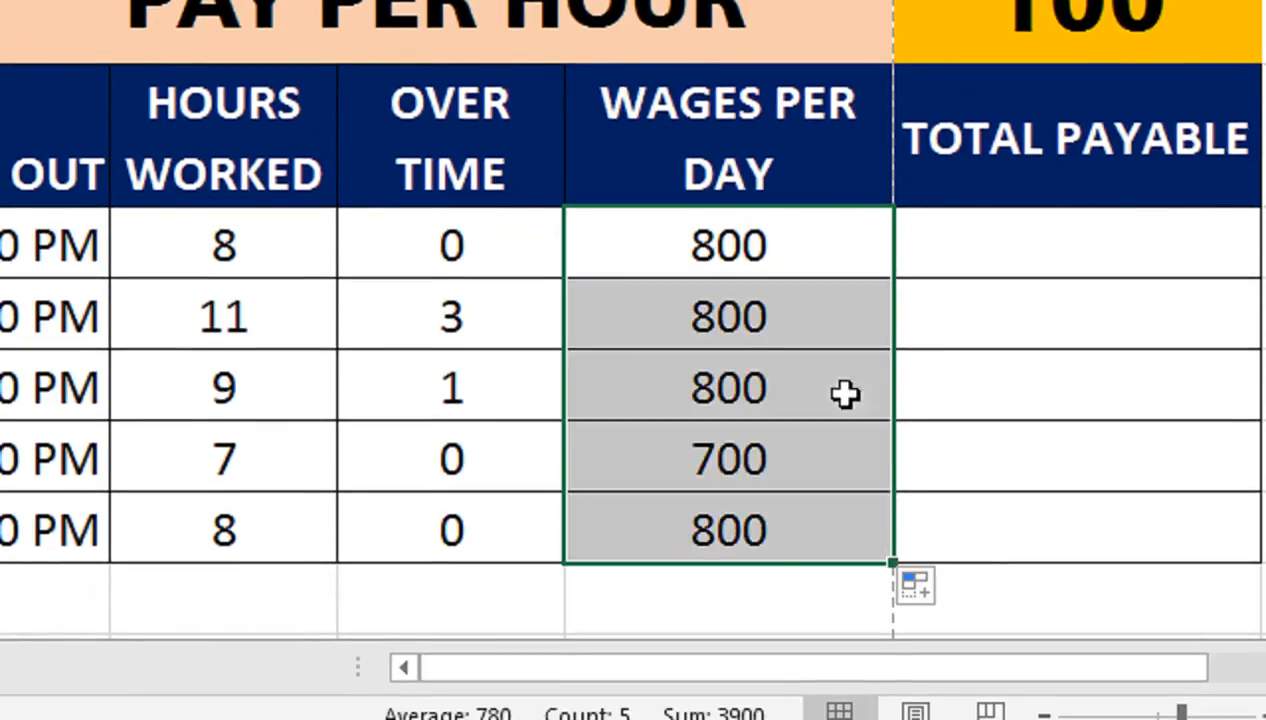